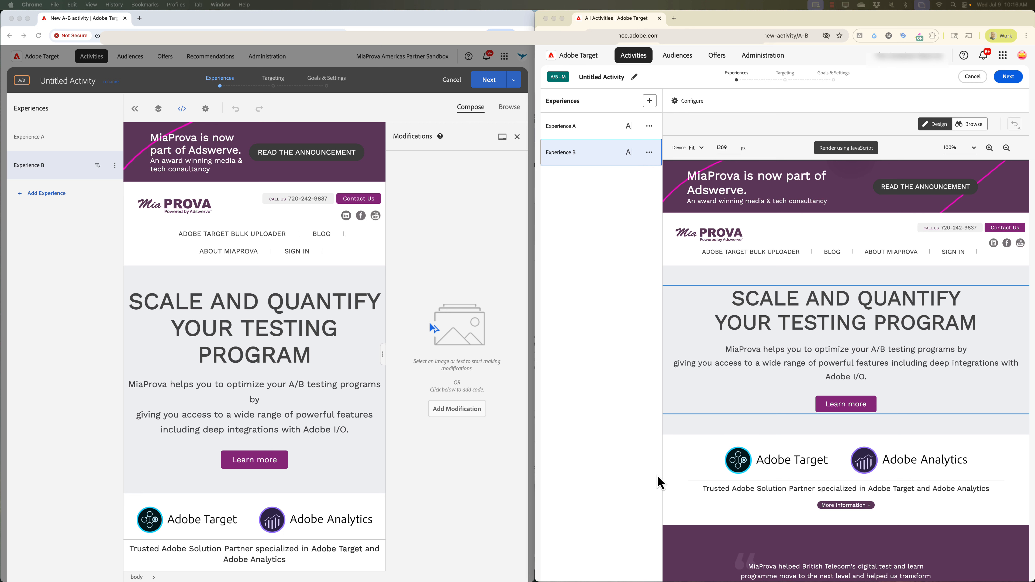
Widen the new composer's browser window slightly and close the Modifications view in the old composer
click(604, 409)
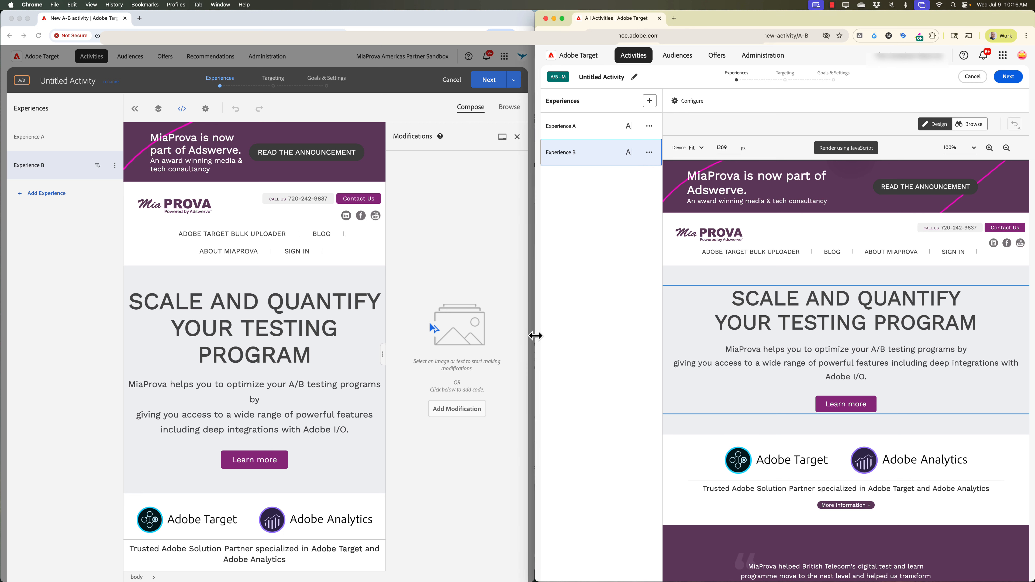
drag(522, 334, 512, 333)
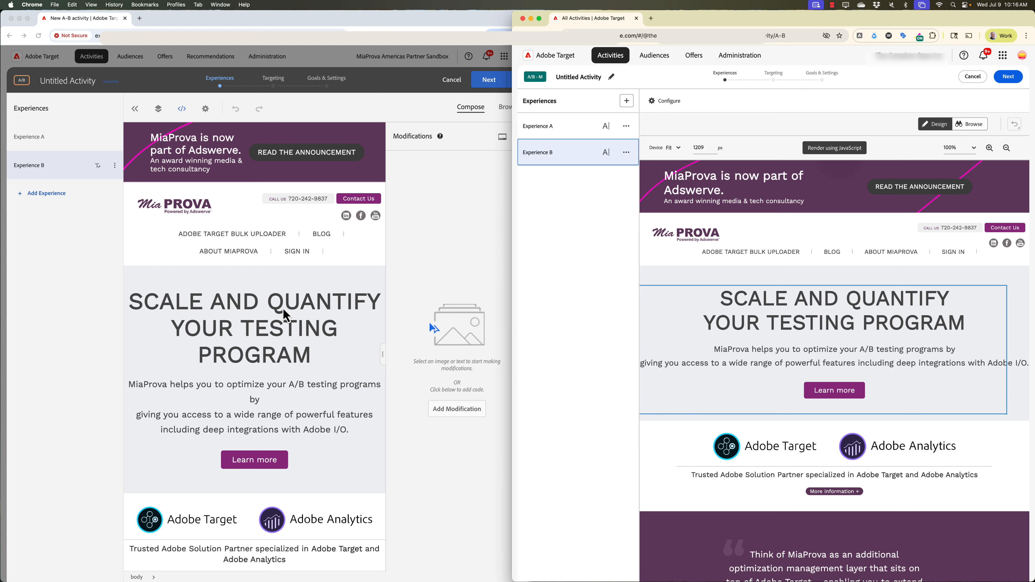
click(287, 316)
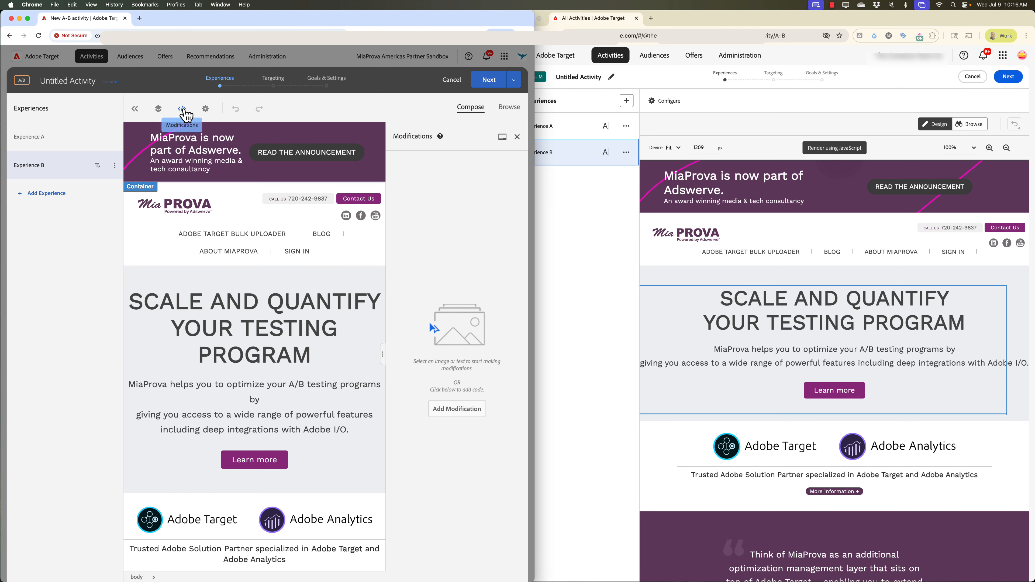
click(516, 137)
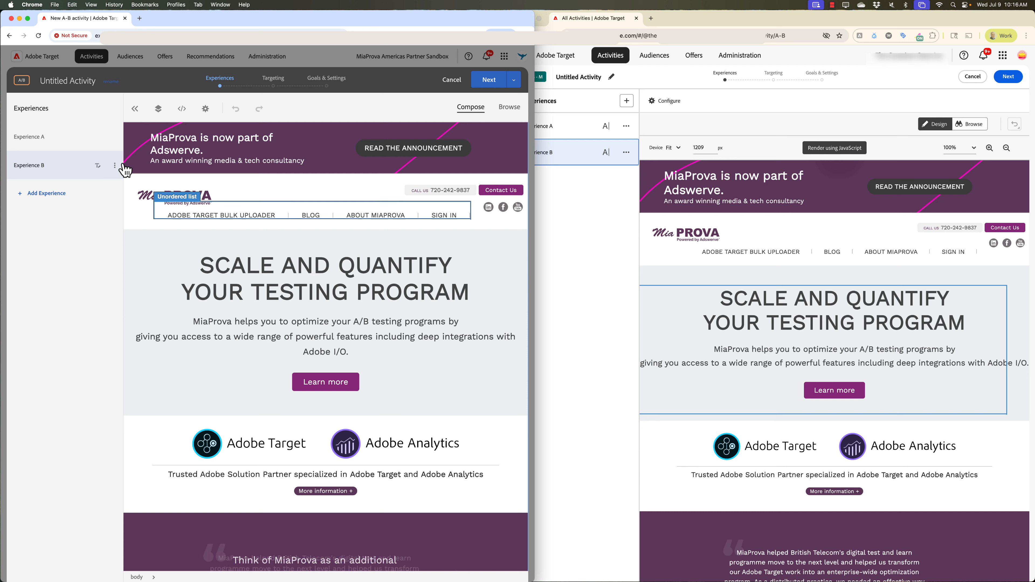
Rename the untitled activity in the old composer as "Old VEC"
click(64, 81)
text(o)
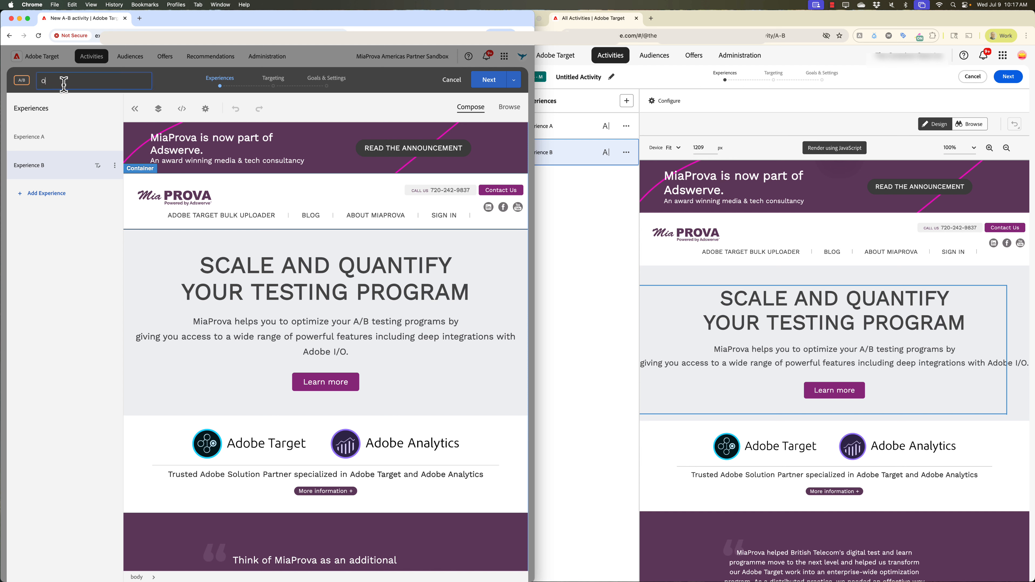
text(ld VEC)
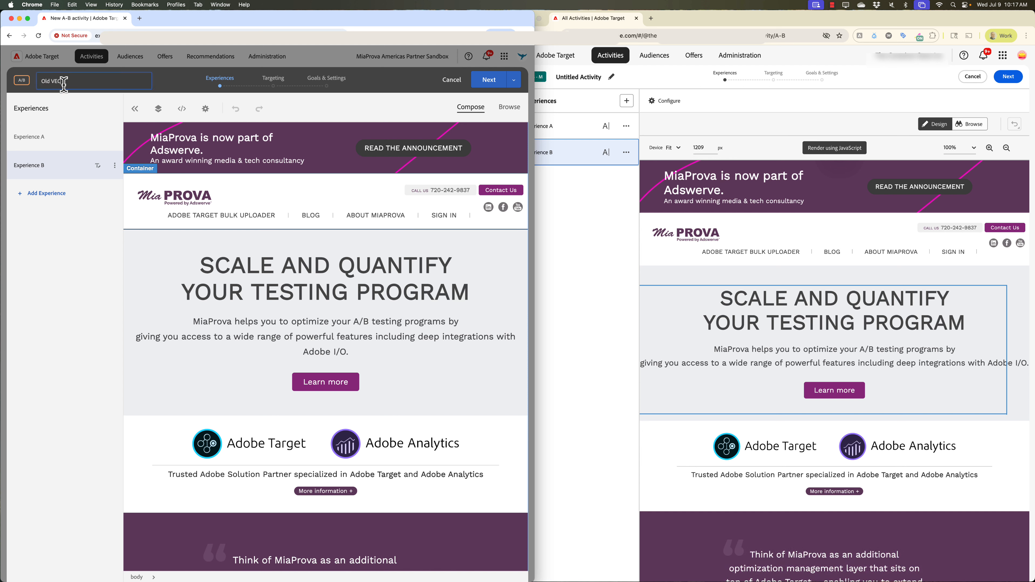
Rename the untitled activity in the new composer as "New VEC" and save the name
click(613, 100)
click(611, 76)
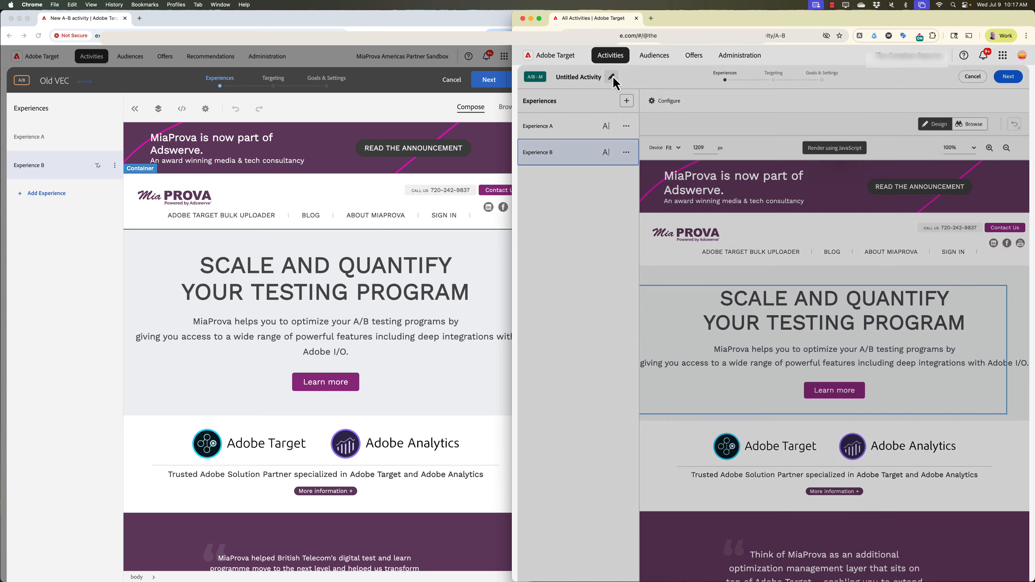
triple_click(734, 325)
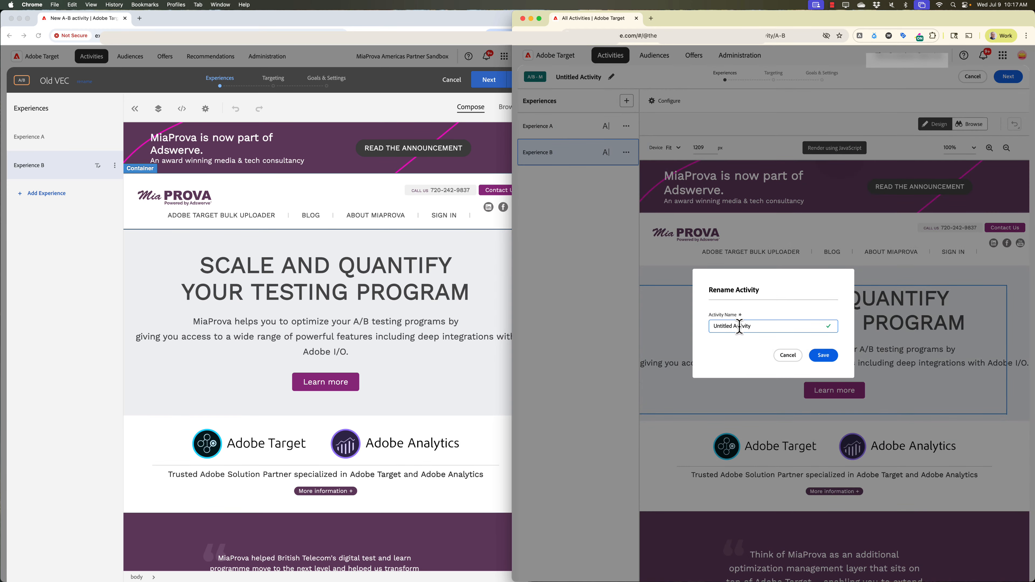
text(New VEC)
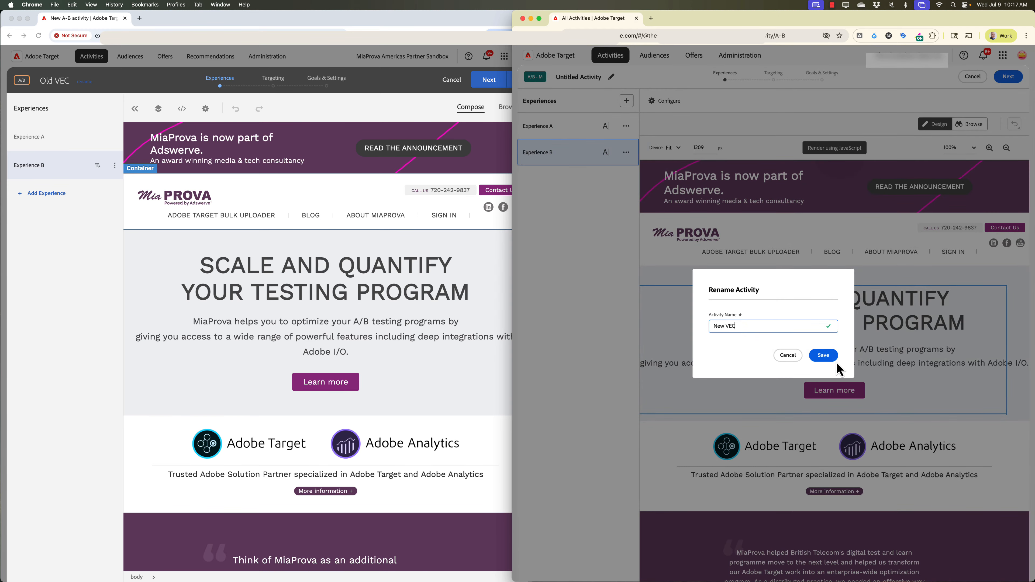
click(823, 354)
Review the Page Delivery settings of the Old VEC activity and leave them without saving
click(206, 108)
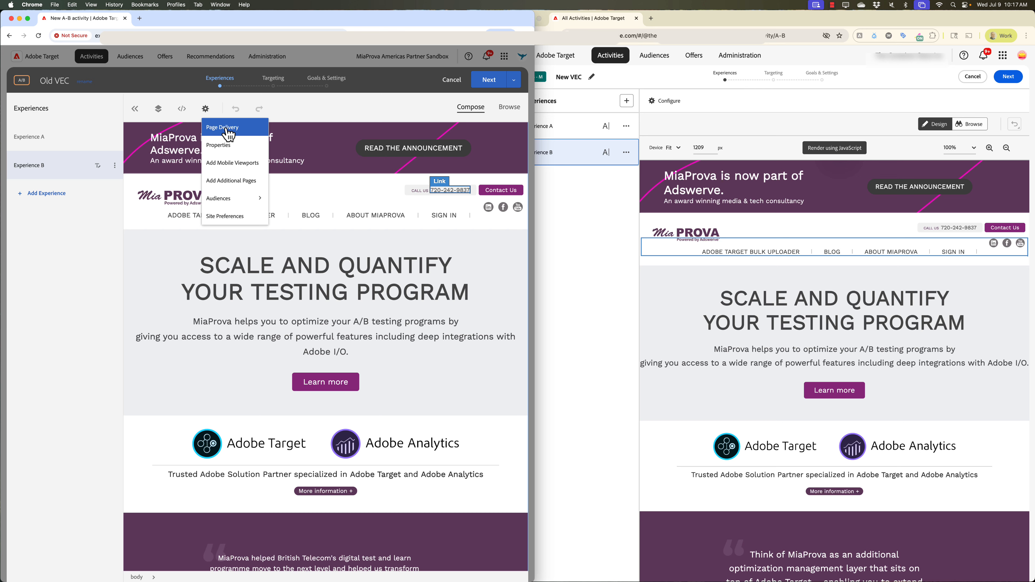
click(223, 127)
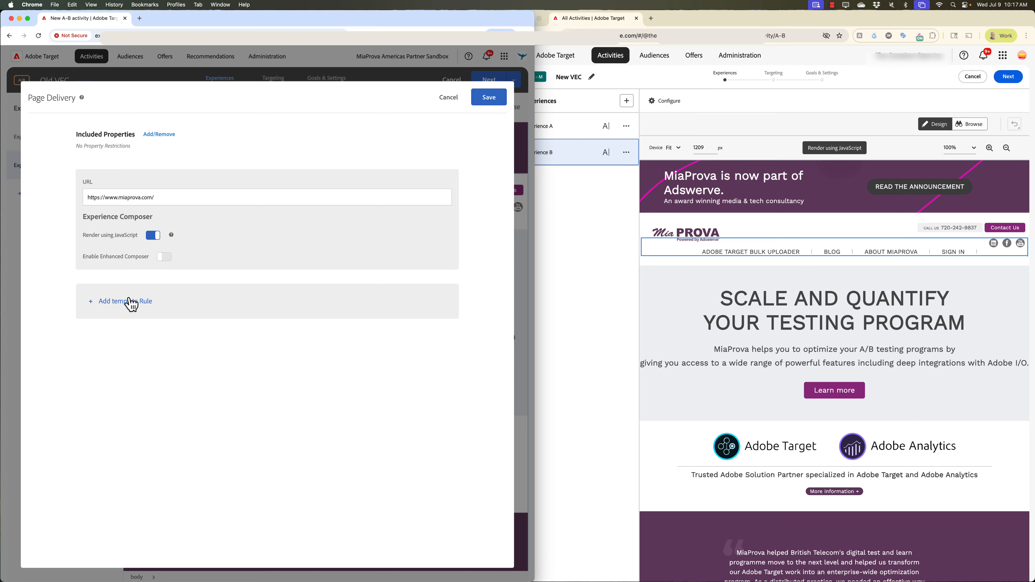
click(450, 100)
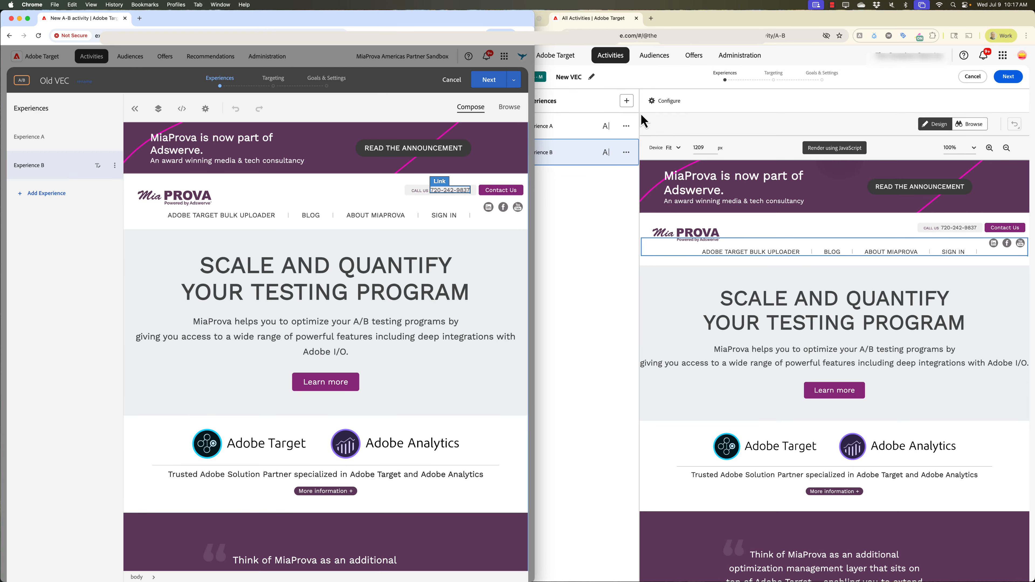
Review the Page Delivery settings of the New VEC activity and leave them without saving
click(662, 103)
click(664, 119)
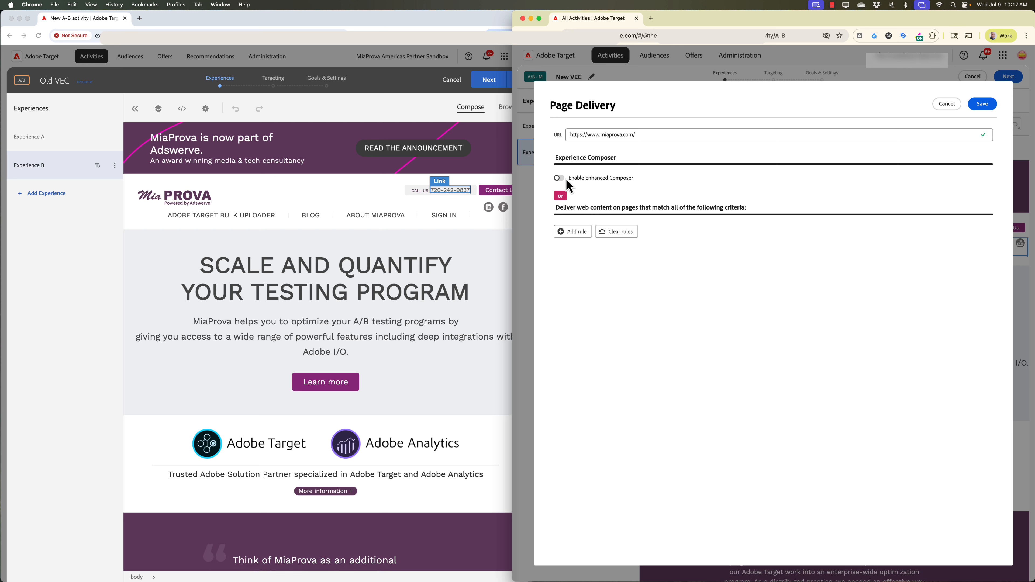
click(946, 104)
Compare the configuration options offered in the Old VEC and New VEC activities, including the audience settings
click(664, 101)
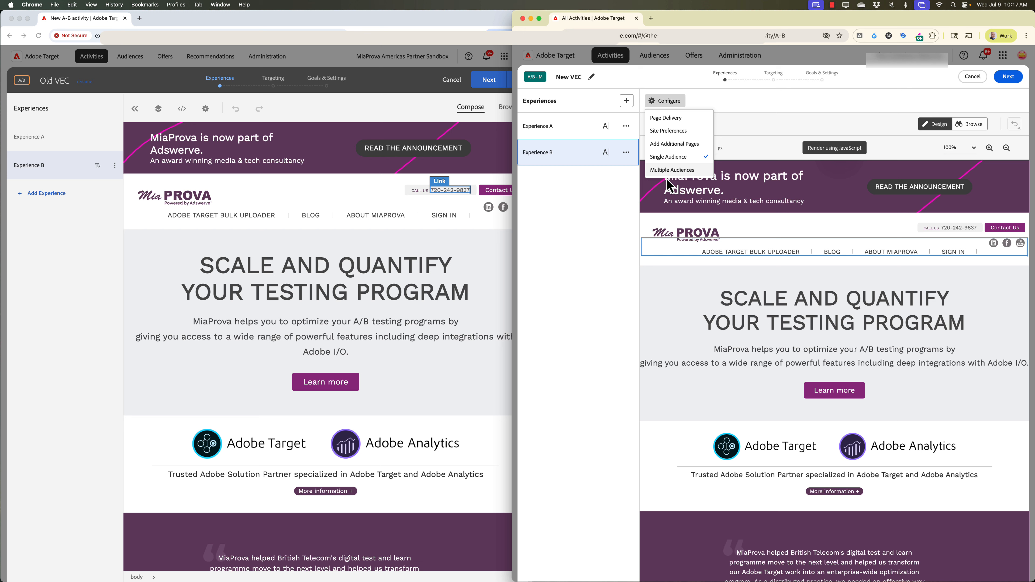
click(206, 113)
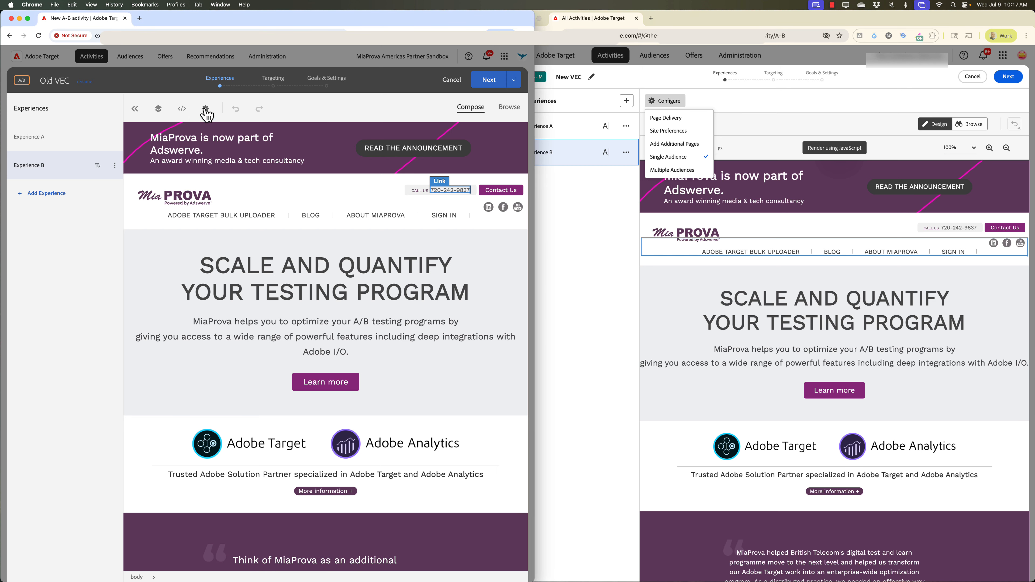
click(205, 111)
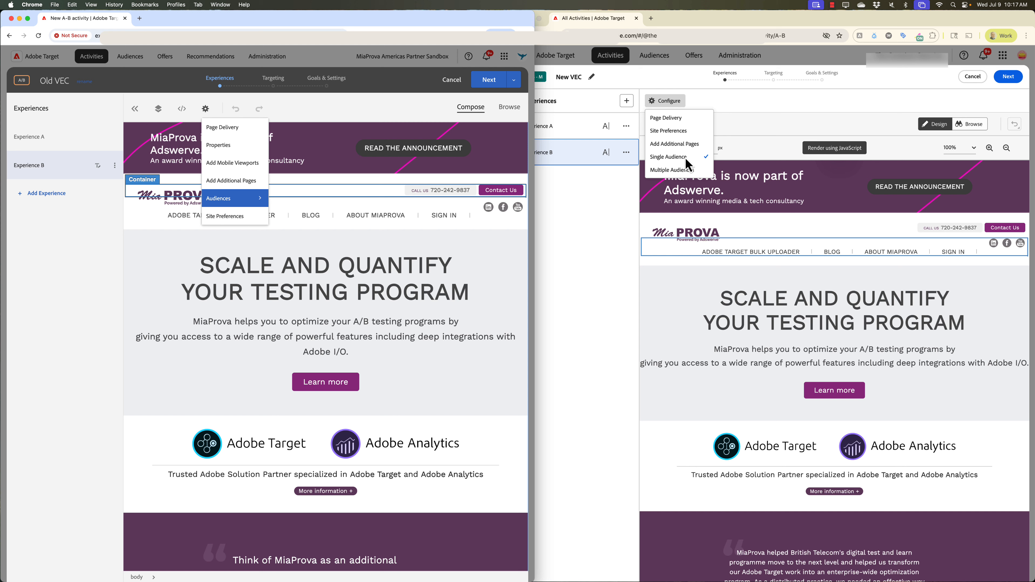
click(702, 154)
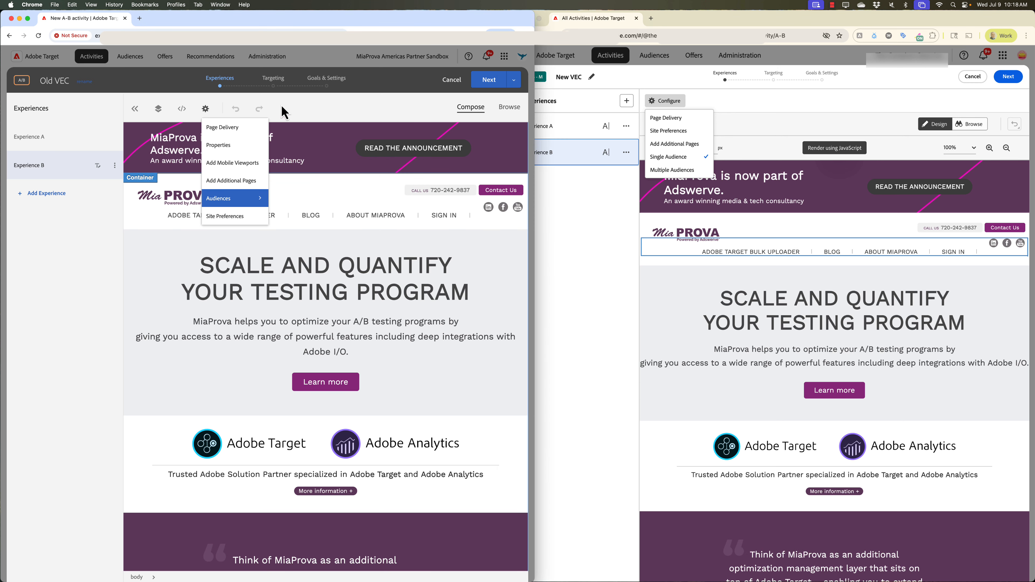
click(205, 108)
scroll(283, 319, down, 1)
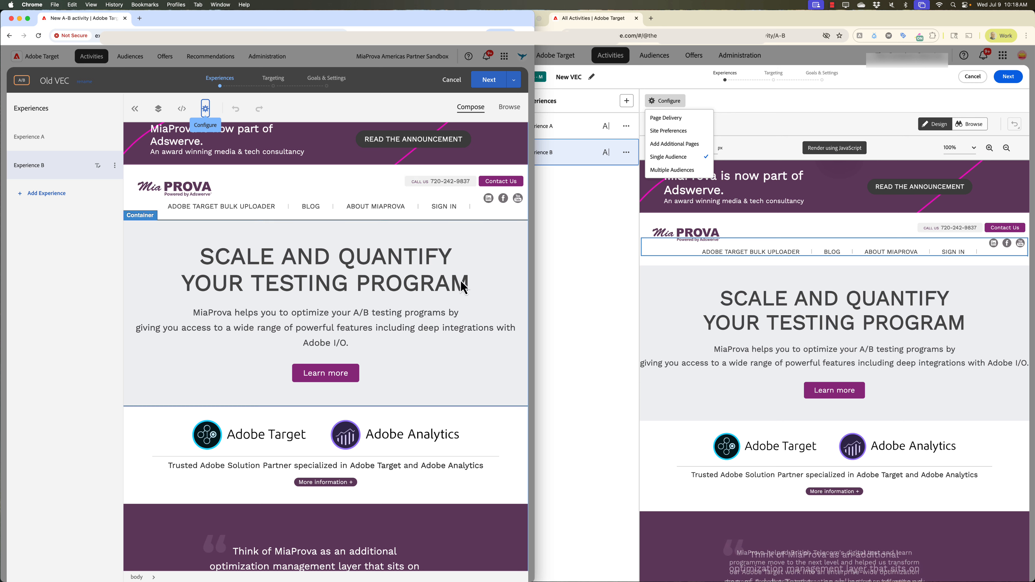
click(651, 102)
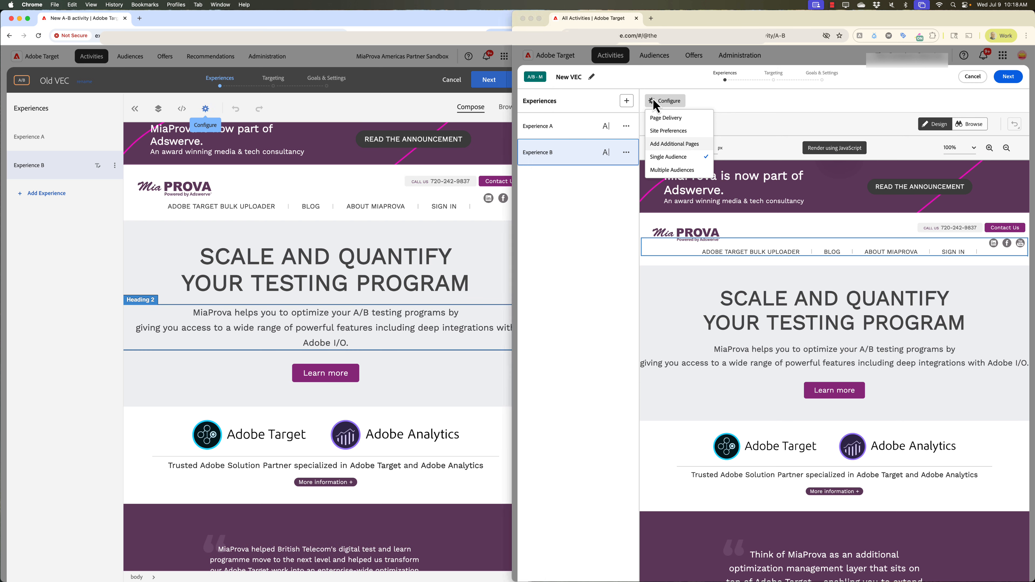
click(653, 105)
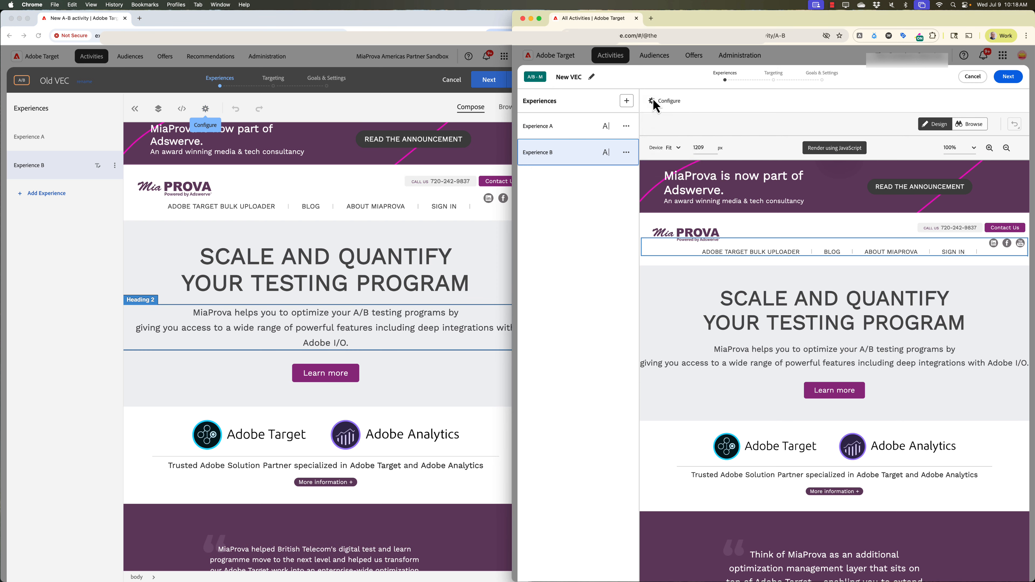
Replace the text of the main heading in Old VEC's Experience B with "Go Chicago Cubs!" and save it
click(340, 261)
click(284, 266)
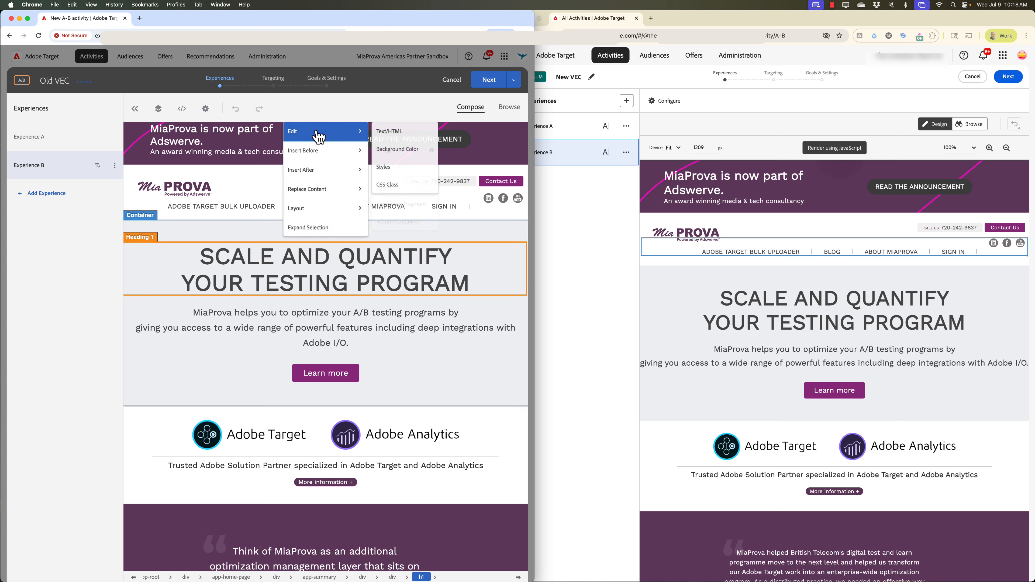
mouse_move(332, 137)
click(407, 138)
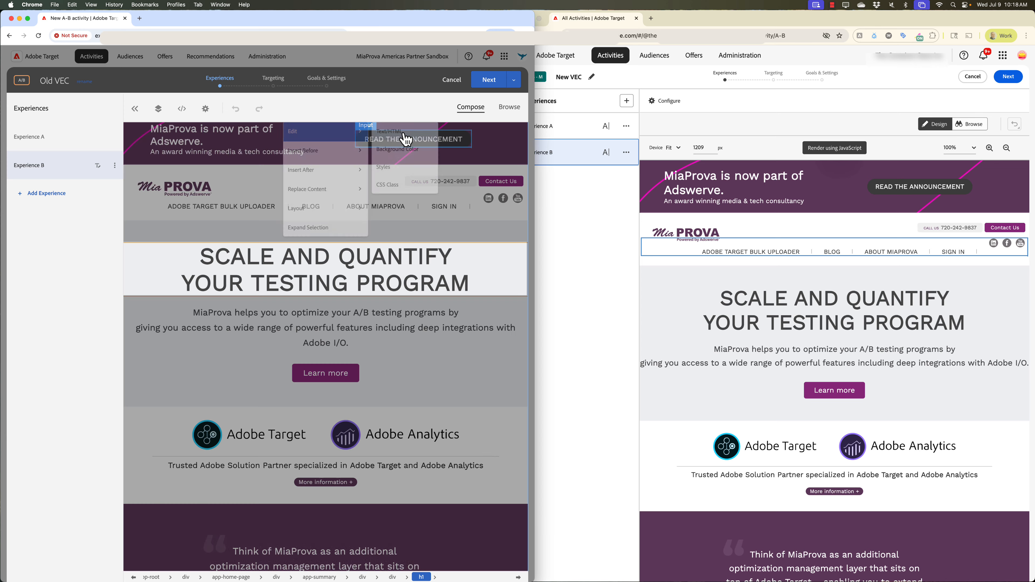
key(super+a)
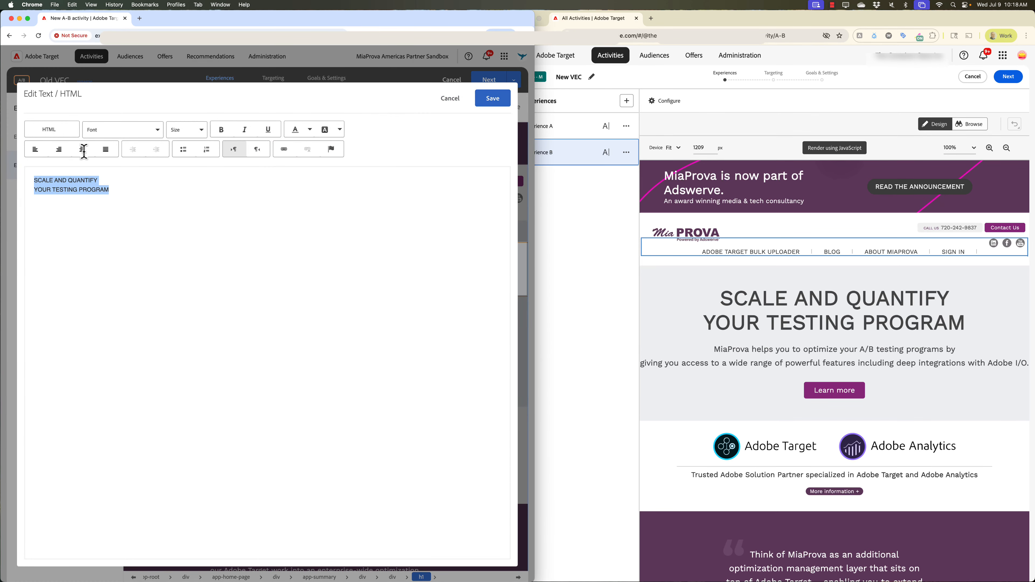
text(G)
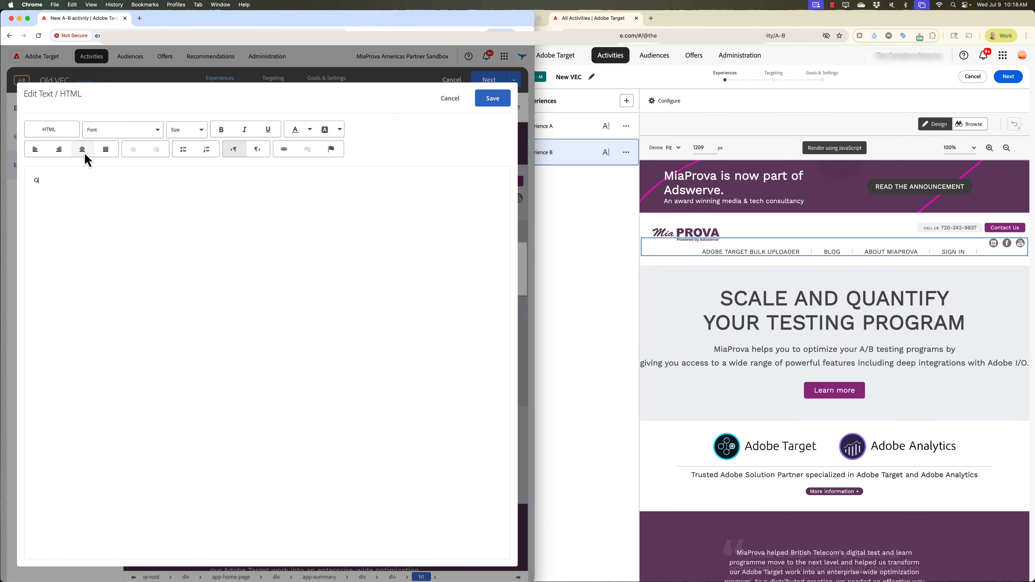
text(o Chicago Cubs!)
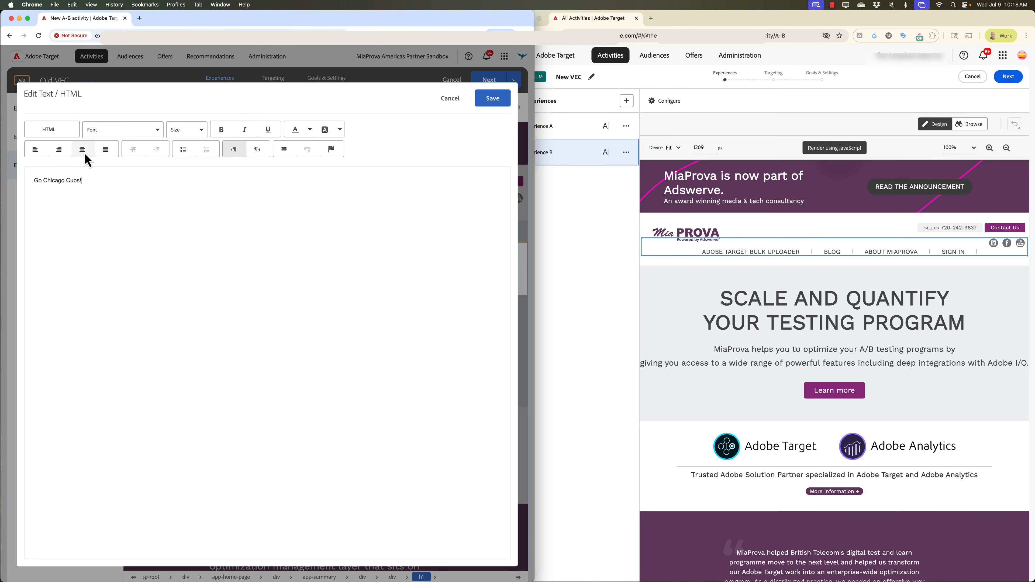
click(492, 98)
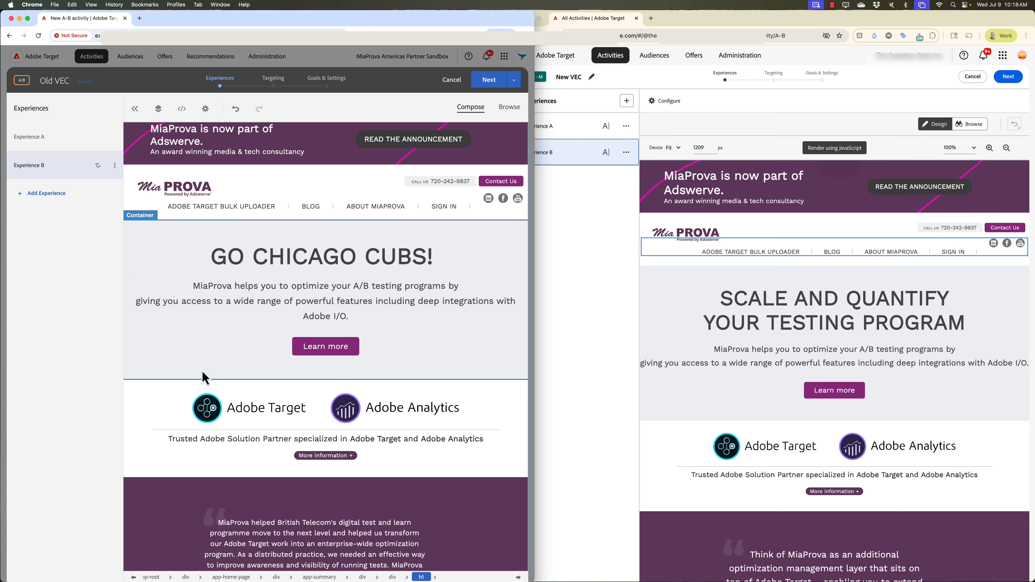
Remove the container with the Adobe Target and Adobe Analytics logos from Old VEC's Experience B
click(135, 398)
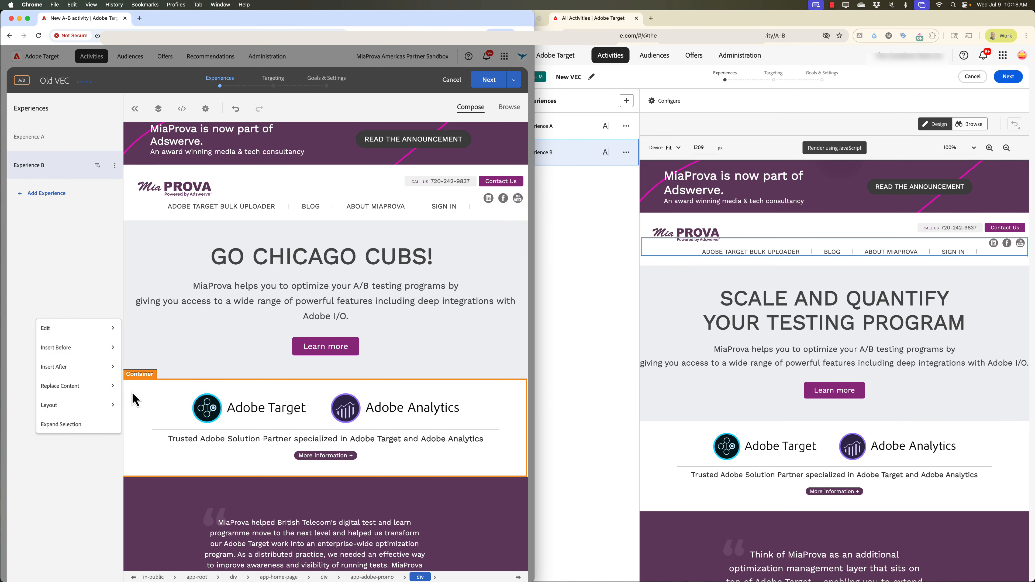
mouse_move(83, 398)
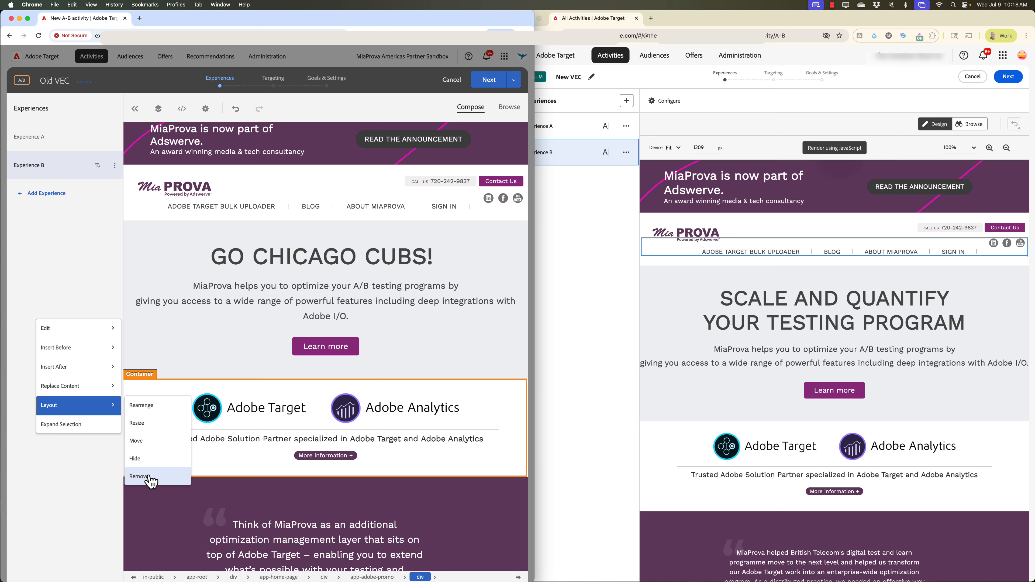
click(138, 476)
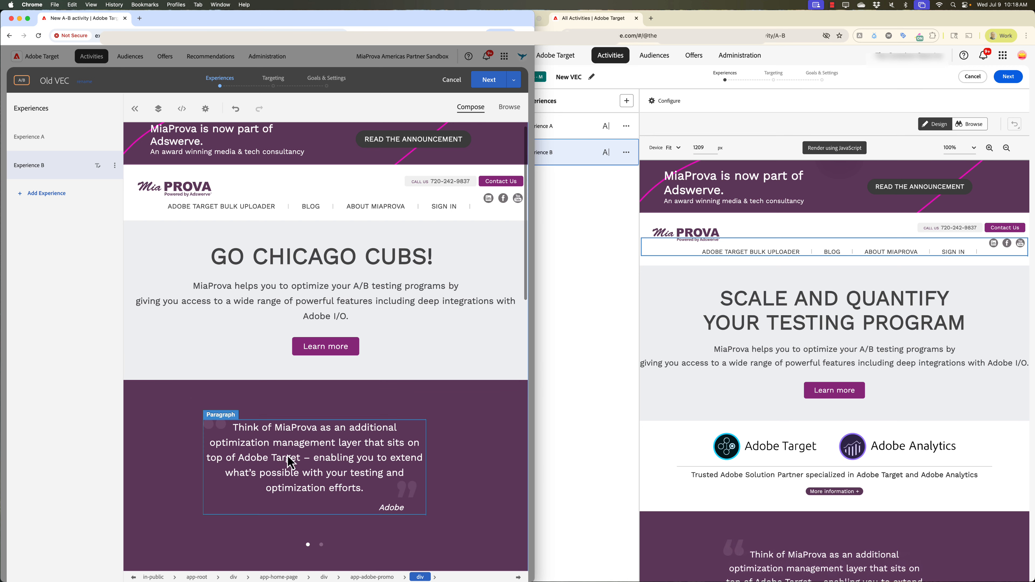
Select the main heading in New VEC's Experience B and widen the window to reveal the components and heading properties
click(697, 318)
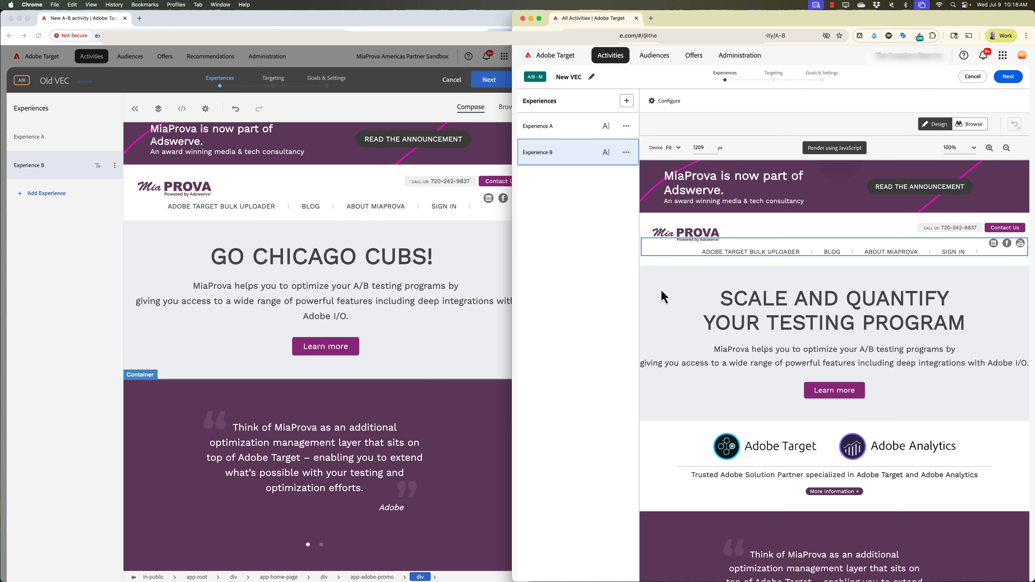
click(765, 301)
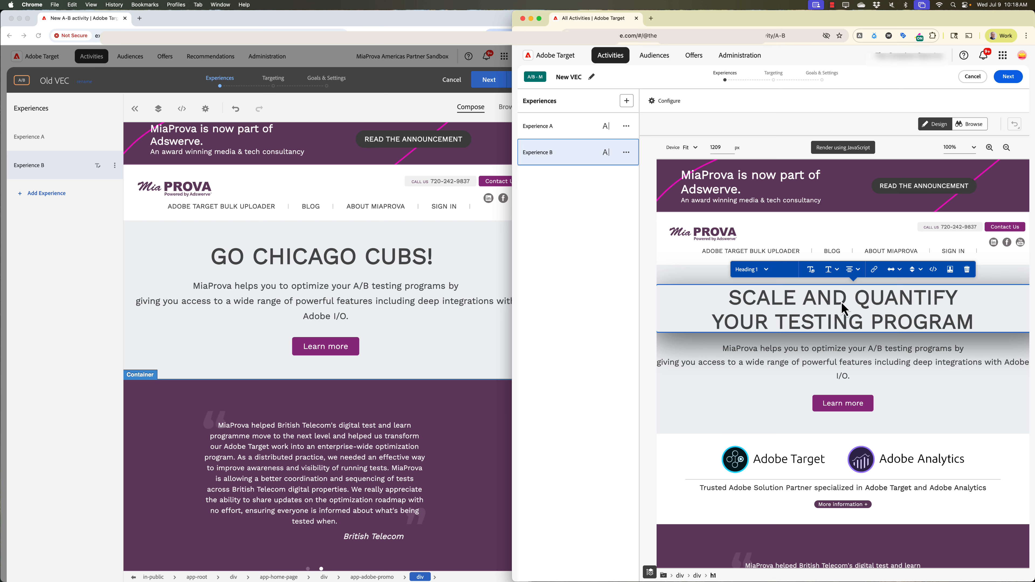
click(852, 301)
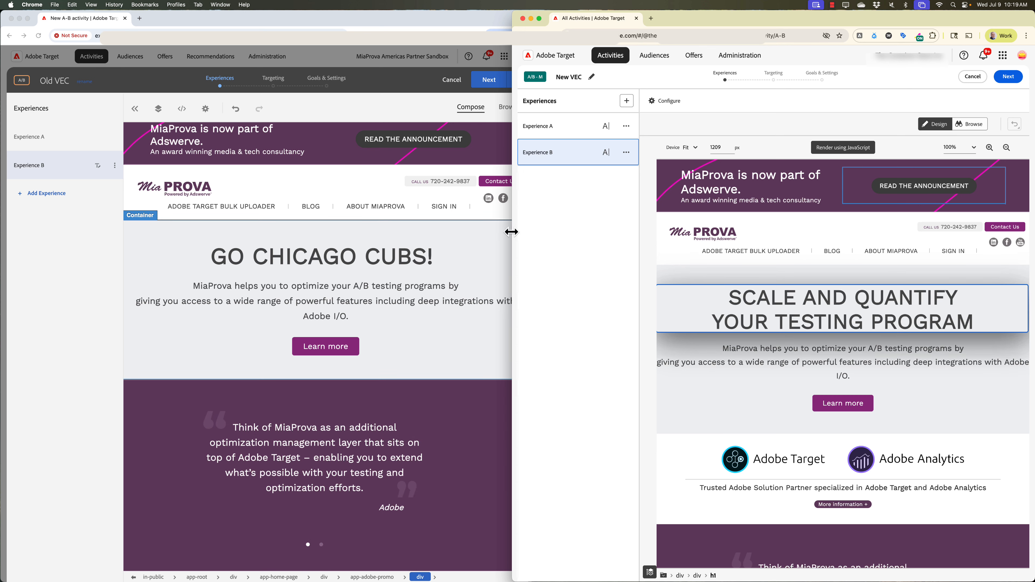
mouse_move(512, 229)
mouse_down()
mouse_move(409, 229)
mouse_move(496, 232)
mouse_up()
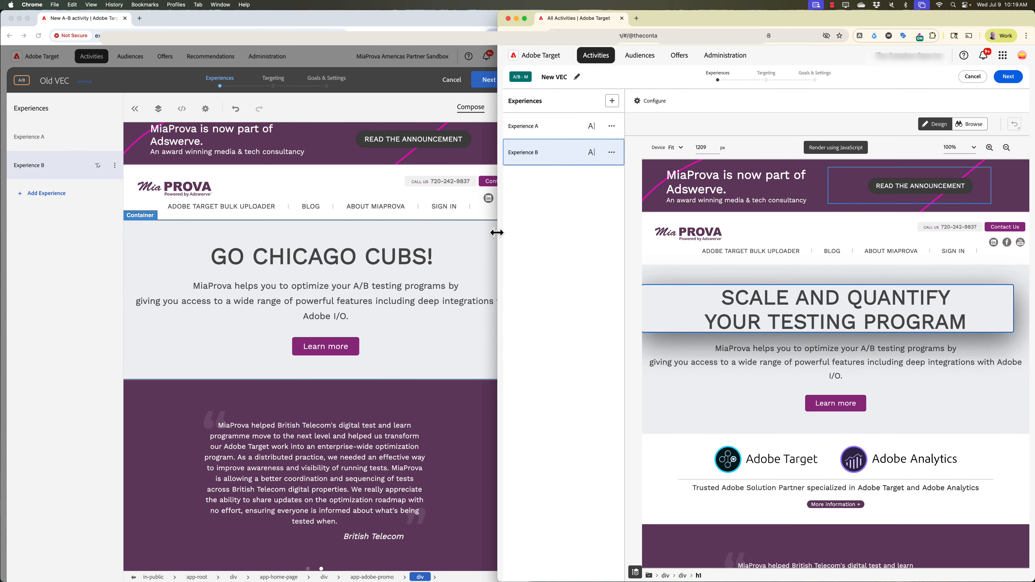
drag(496, 233, 377, 220)
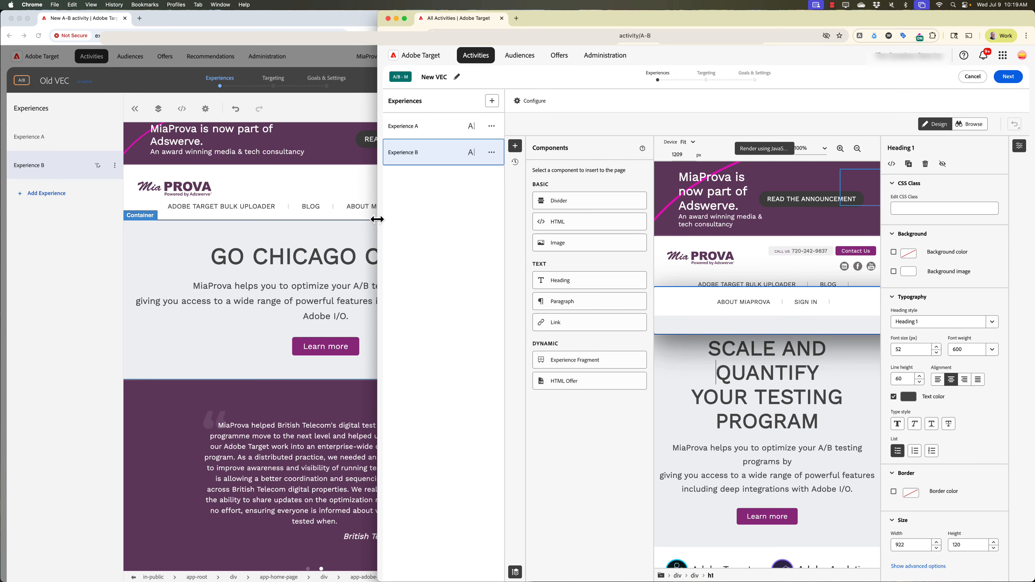
Replace the text of the main heading in New VEC's Experience B with "GO CHICAGO CUBS!"
double_click(779, 376)
click(779, 375)
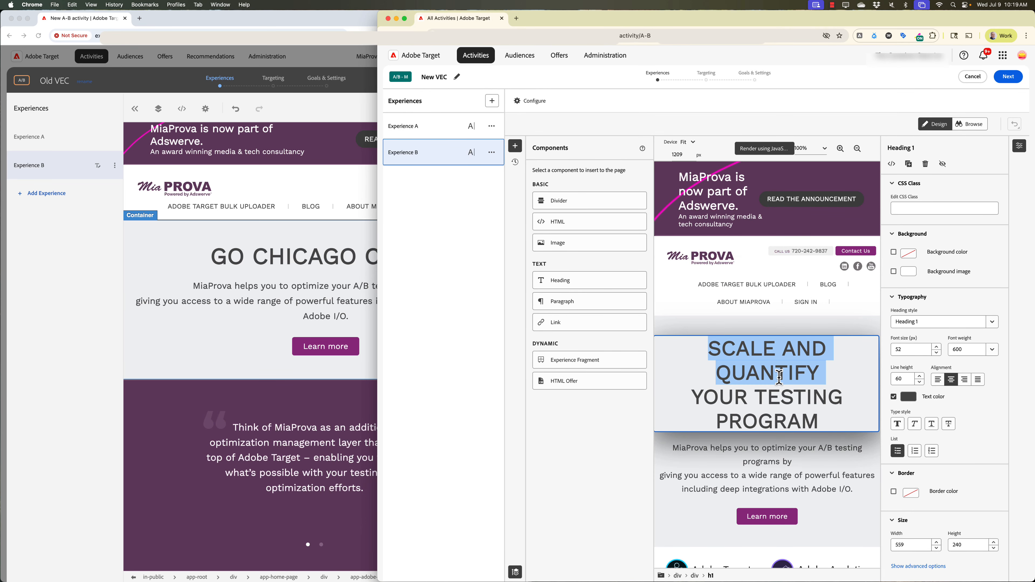
key(BackSpace)
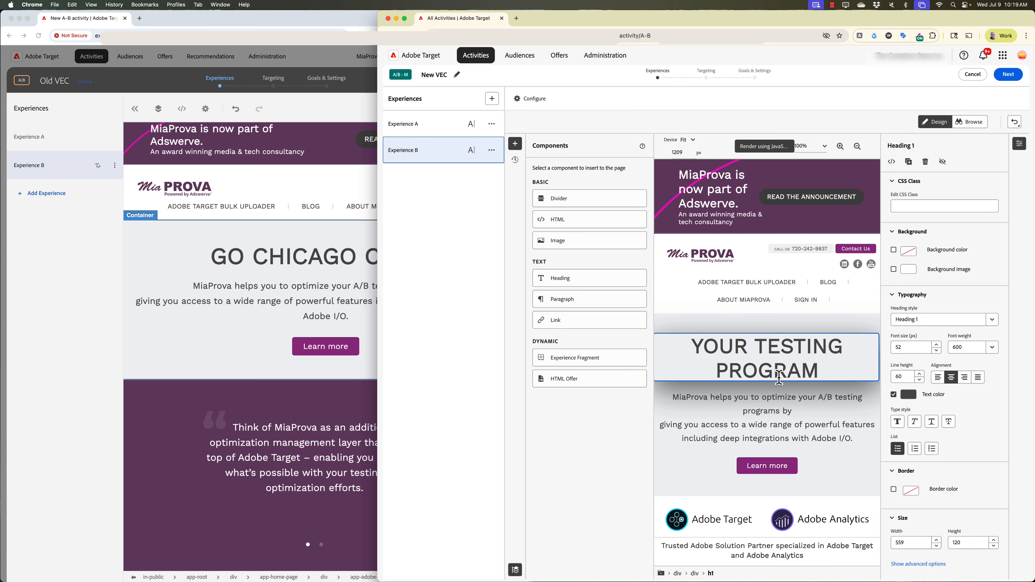
key(shift+Right)
key(shift+Right)
key(shift+Right)
key(shift+Right)
key(shift+Right)
key(shift+Right)
key(shift+Right)
key(shift+Right)
key(shift+Right)
key(shift+Right)
key(shift+Right)
key(shift+Right)
key(shift+Right)
key(shift+Right)
key(shift+Right)
key(shift+Right)
key(shift+Right)
key(shift+Right)
key(shift+Right)
key(shift+Right)
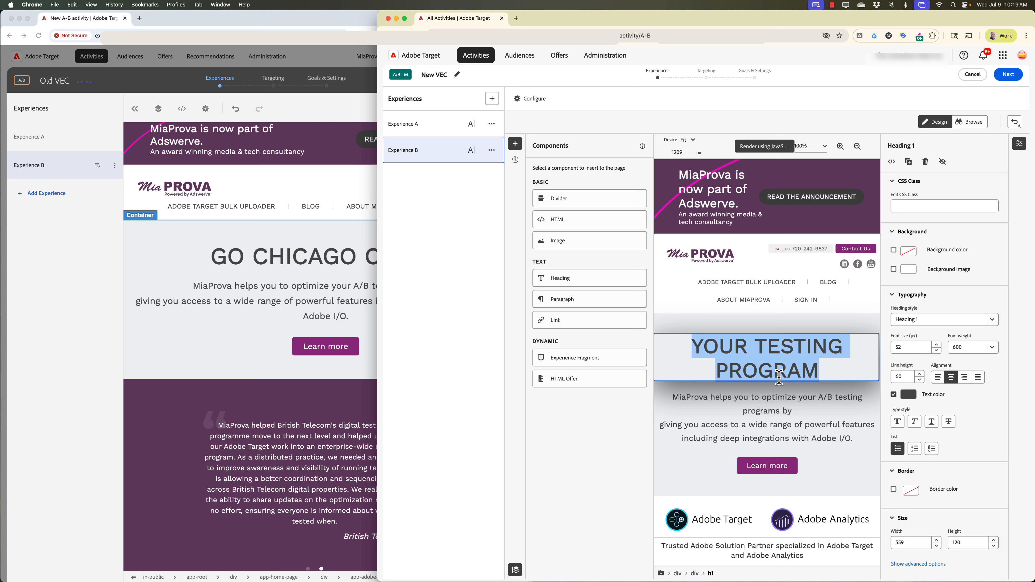
text(GO CHICAGO CU)
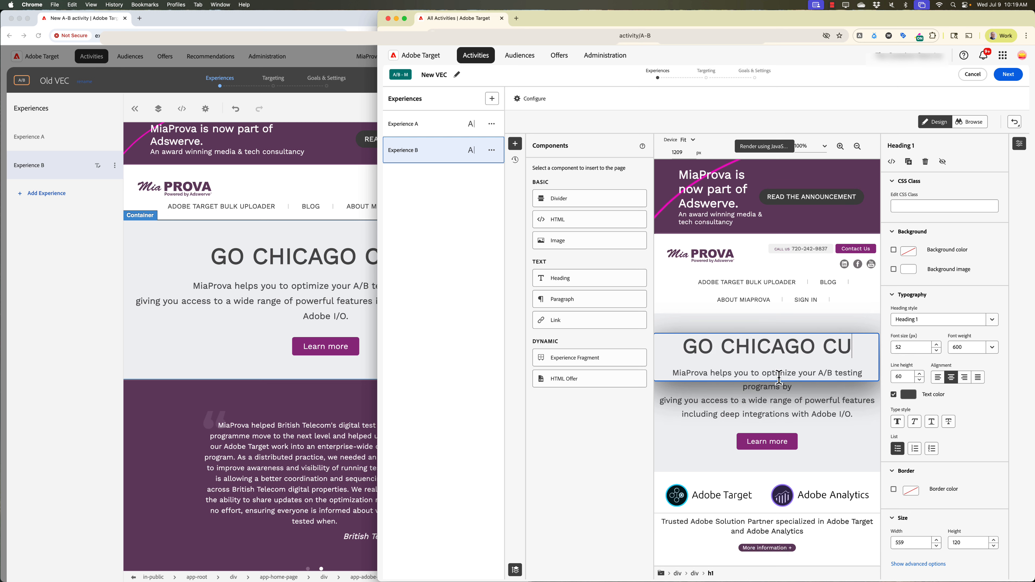
text(BS!)
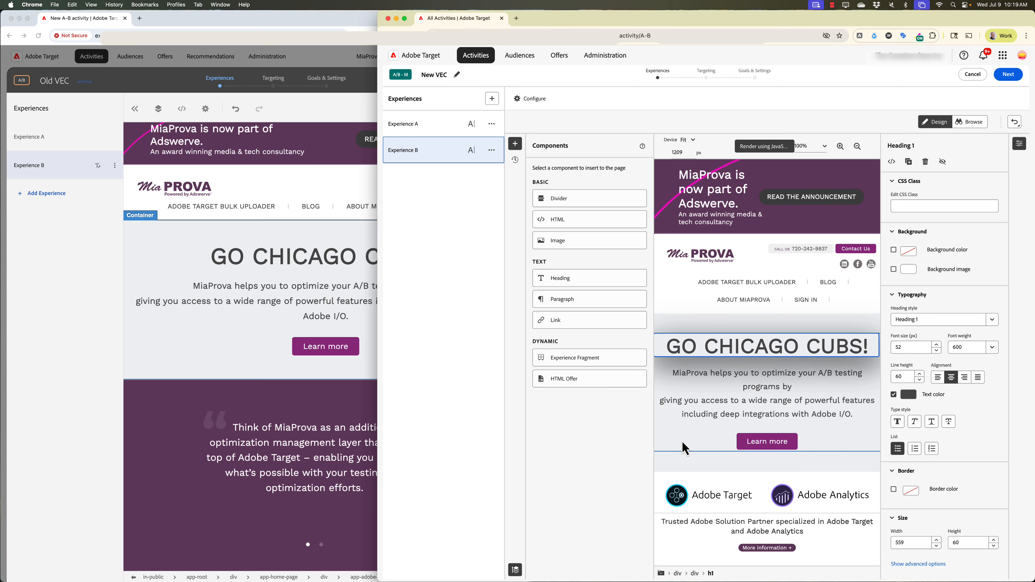
click(684, 440)
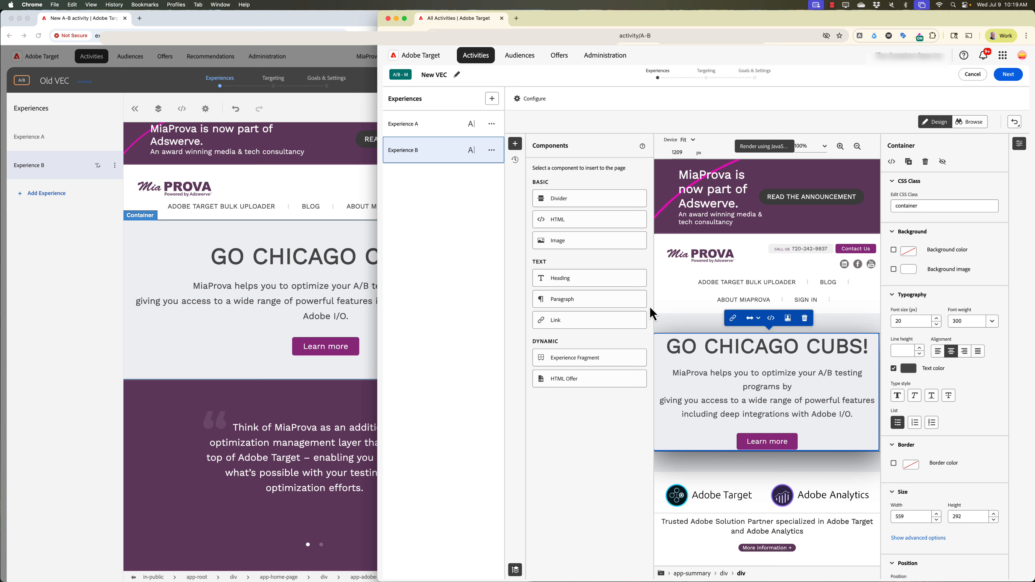
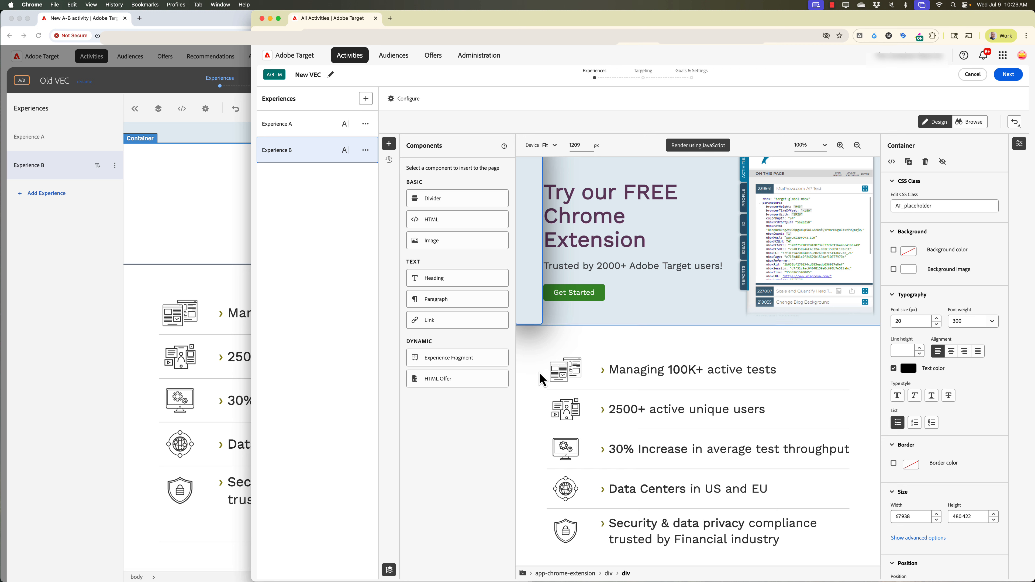
Select the stats list section in New VEC's Experience B and check its available options for a way to rearrange it
click(544, 375)
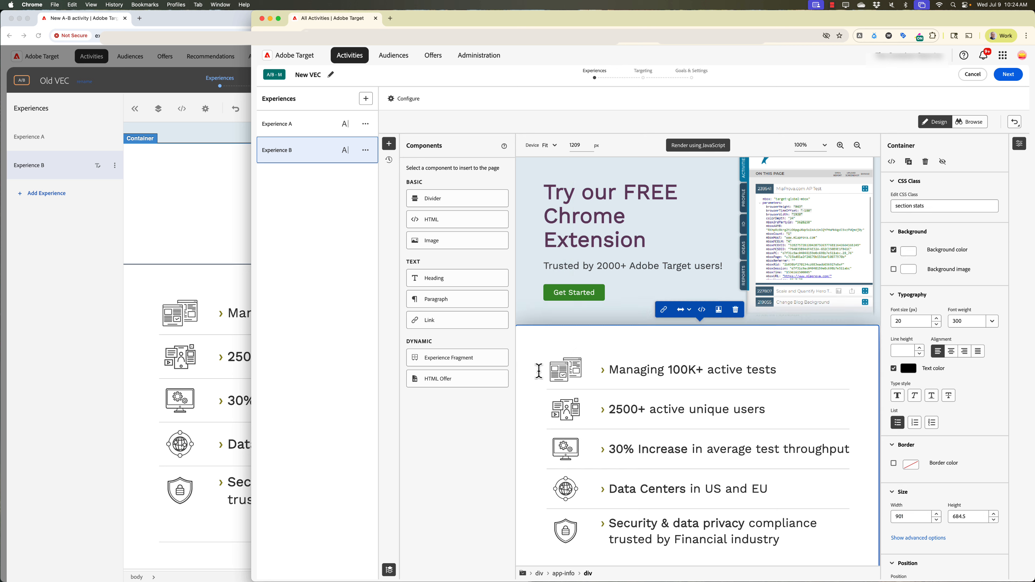
click(681, 311)
click(683, 327)
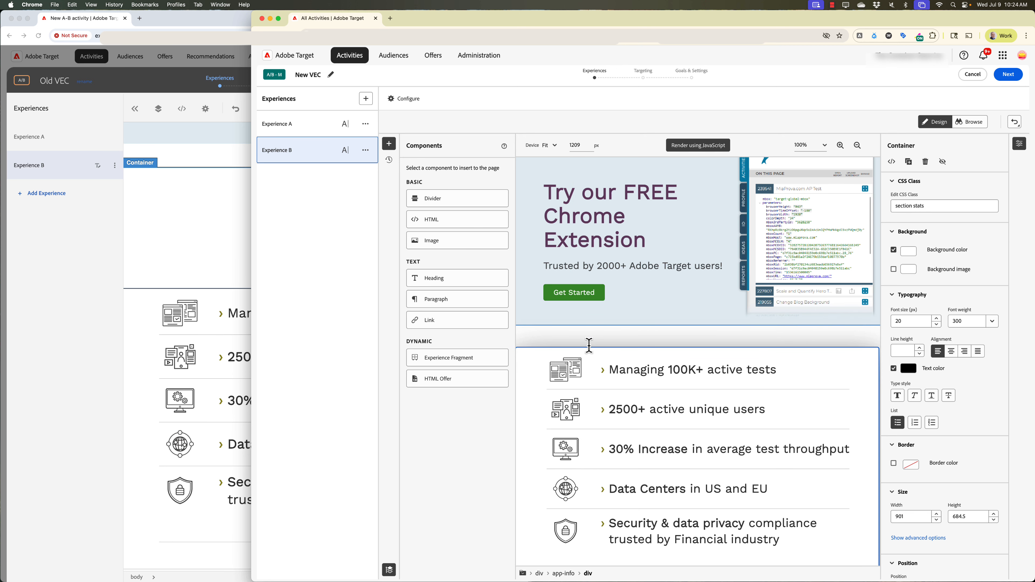
right_click(535, 352)
click(530, 341)
scroll(529, 340, down, 3)
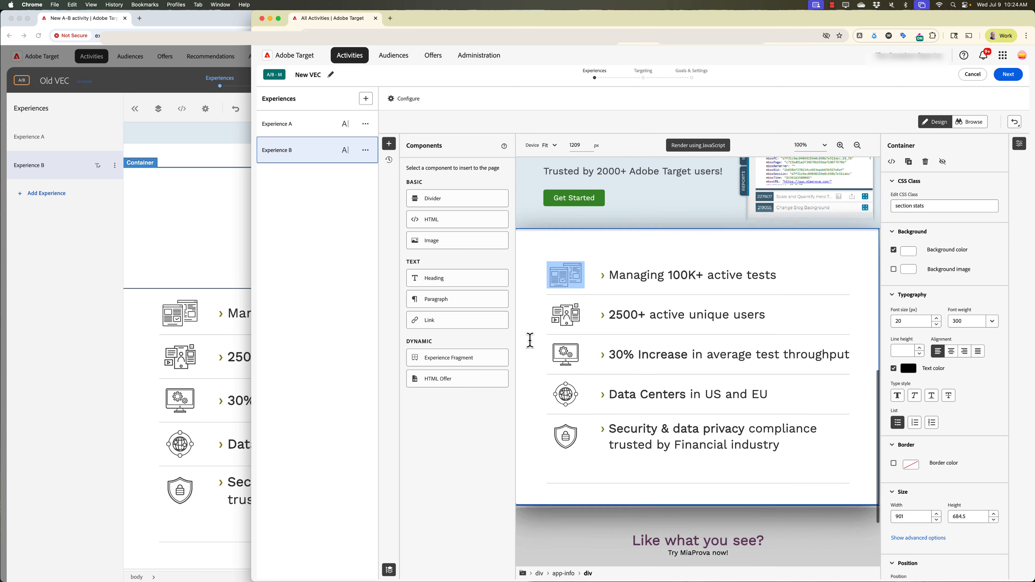
right_click(528, 330)
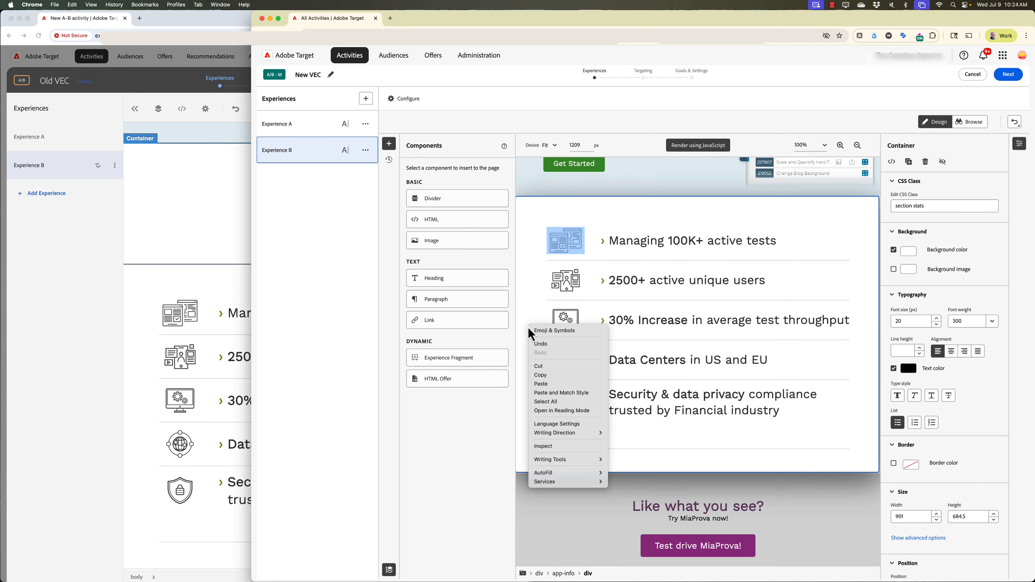
click(527, 261)
Copy the stats list section's whole HTML, delete it from that section and save the empty content
click(892, 161)
drag(505, 231, 365, 106)
key(cmd+c)
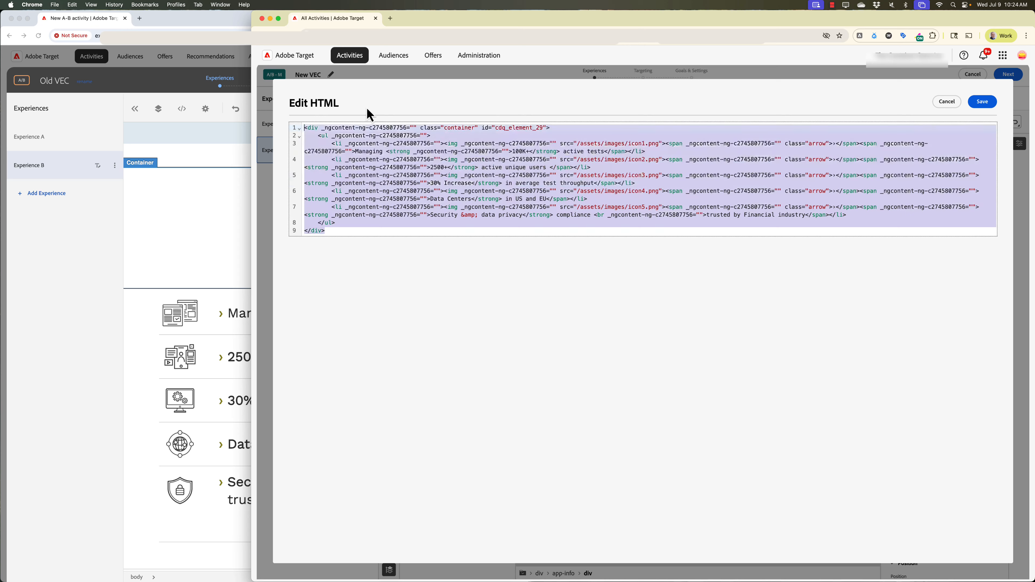
key(BackSpace)
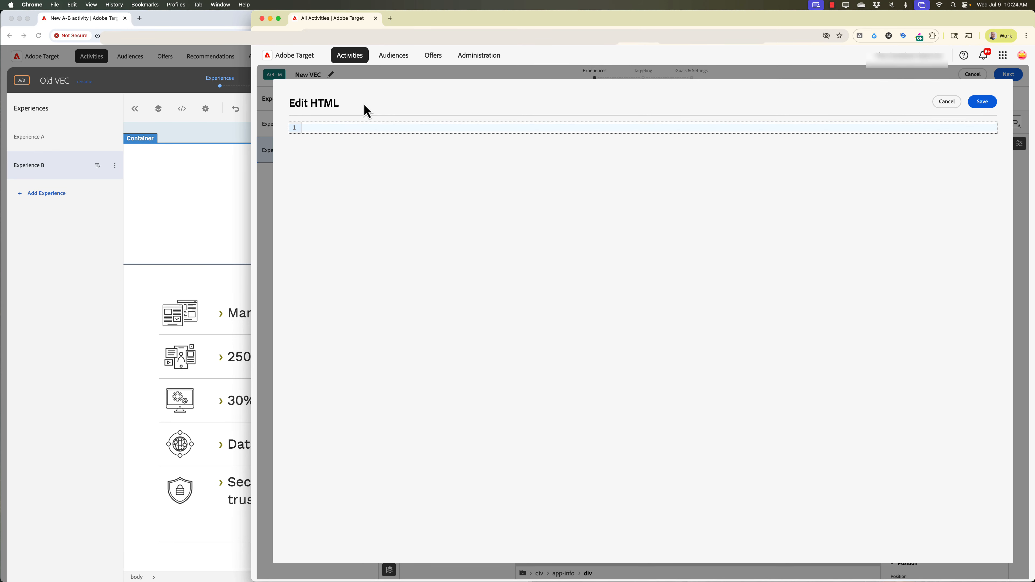
click(981, 101)
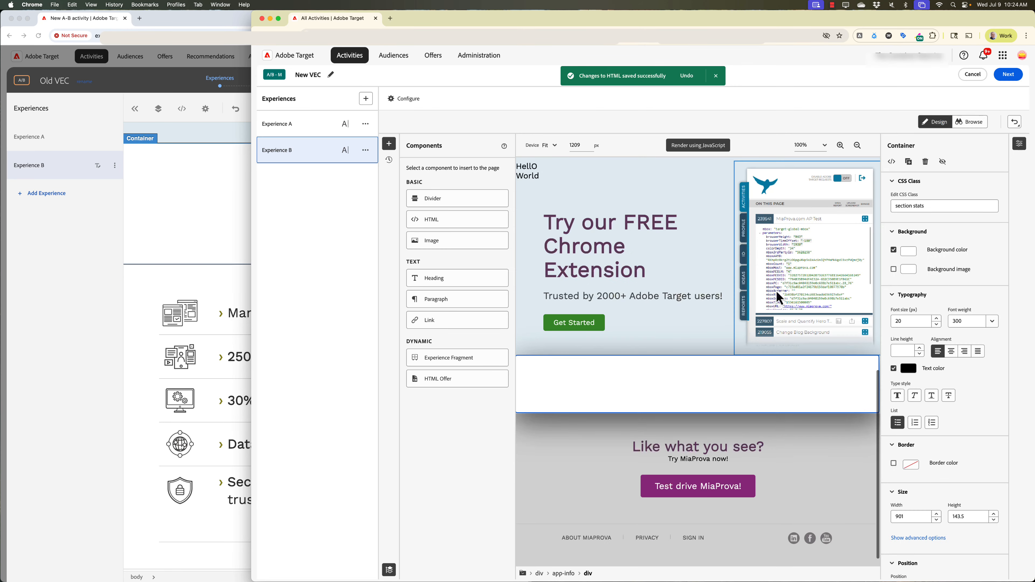
Paste the copied stats list markup at the start of the Chrome extension section's HTML and save it
scroll(619, 350, up, 3)
scroll(612, 323, up, 2)
click(694, 299)
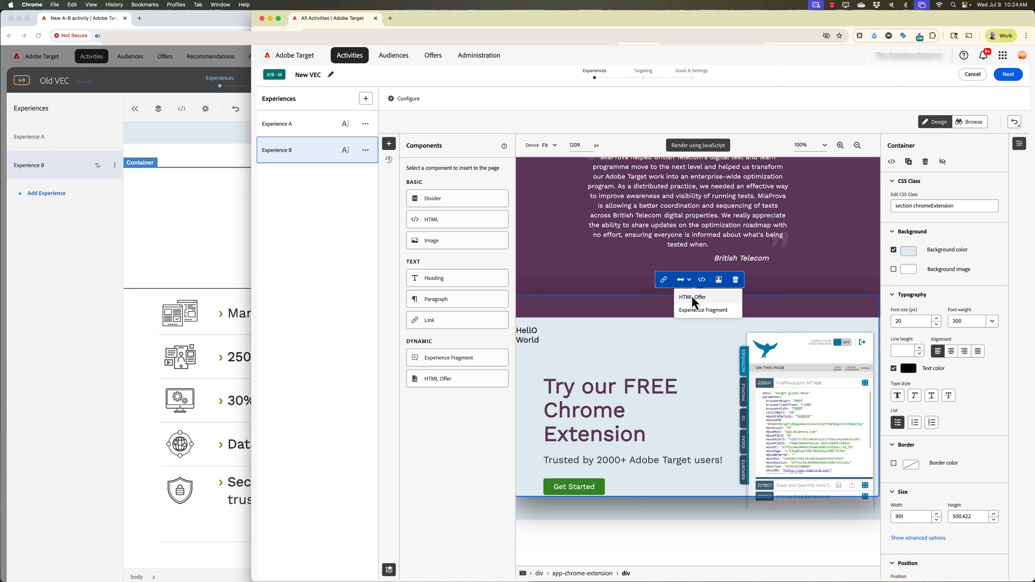
click(701, 280)
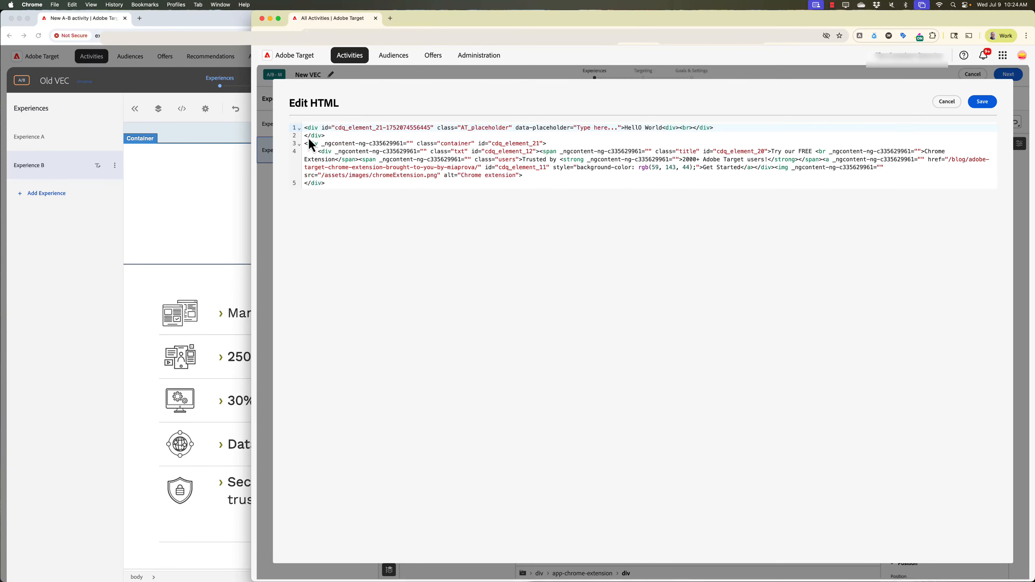
click(305, 129)
key(Return)
key(Up)
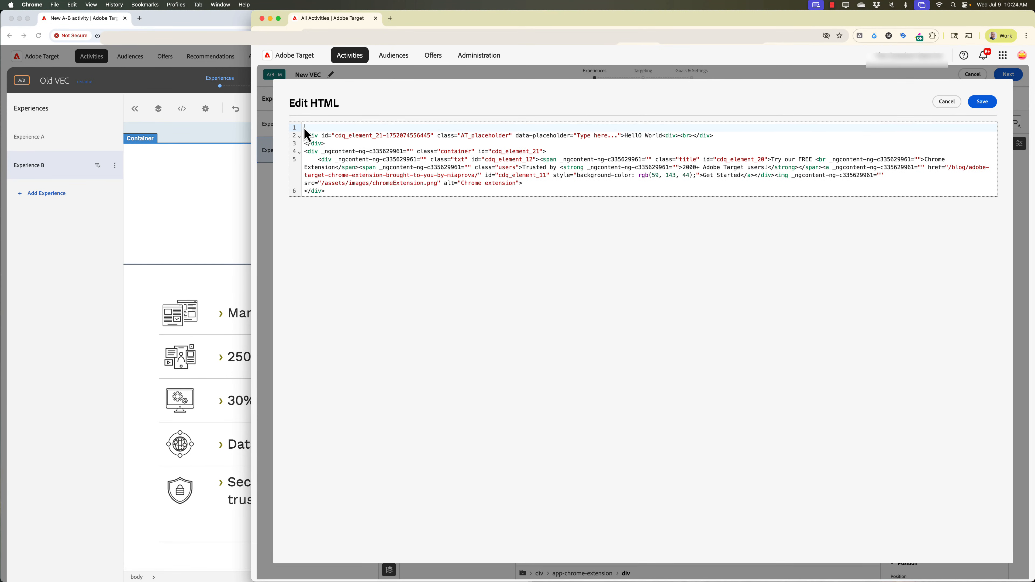
key(cmd+v)
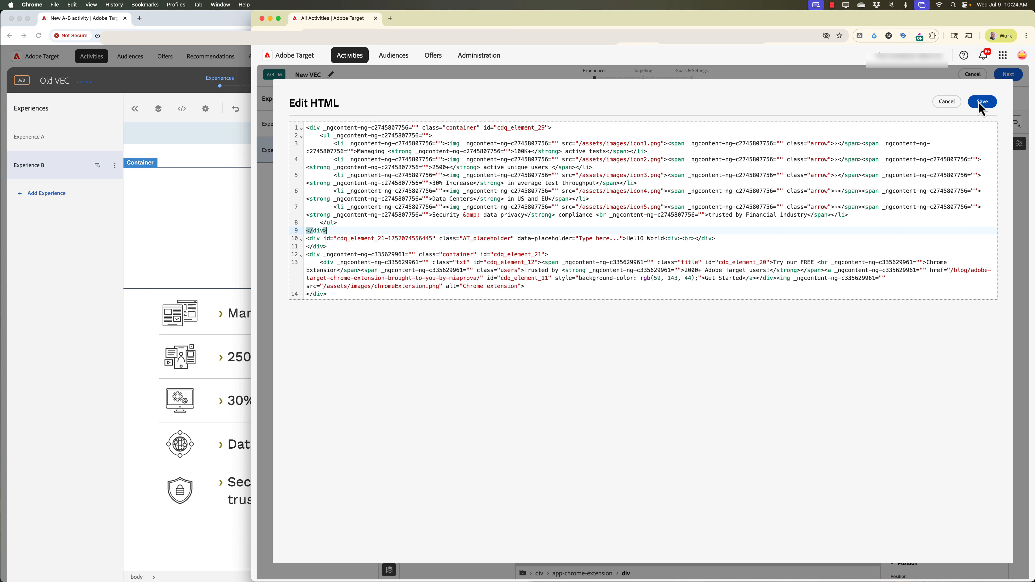
click(981, 102)
Remove the "HellO World" container and the empty container inside it from the Chrome extension section
scroll(704, 316, down, 5)
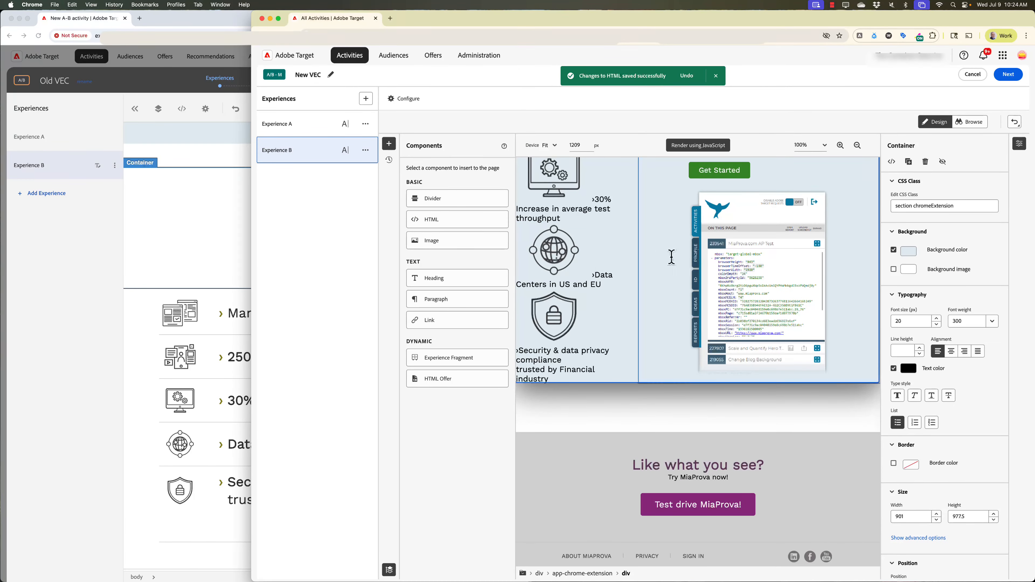
scroll(668, 257, up, 5)
scroll(632, 215, up, 3)
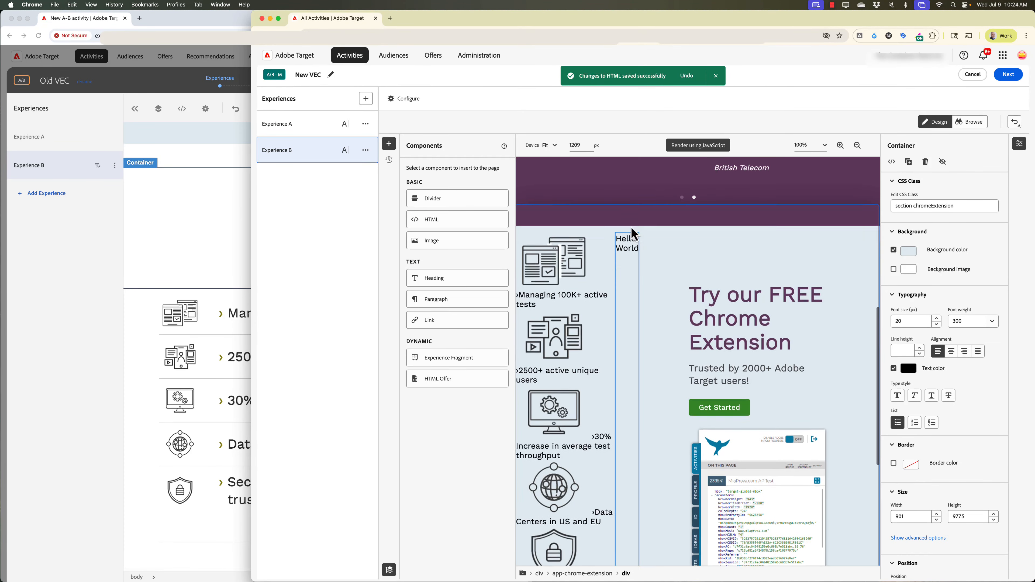
click(623, 244)
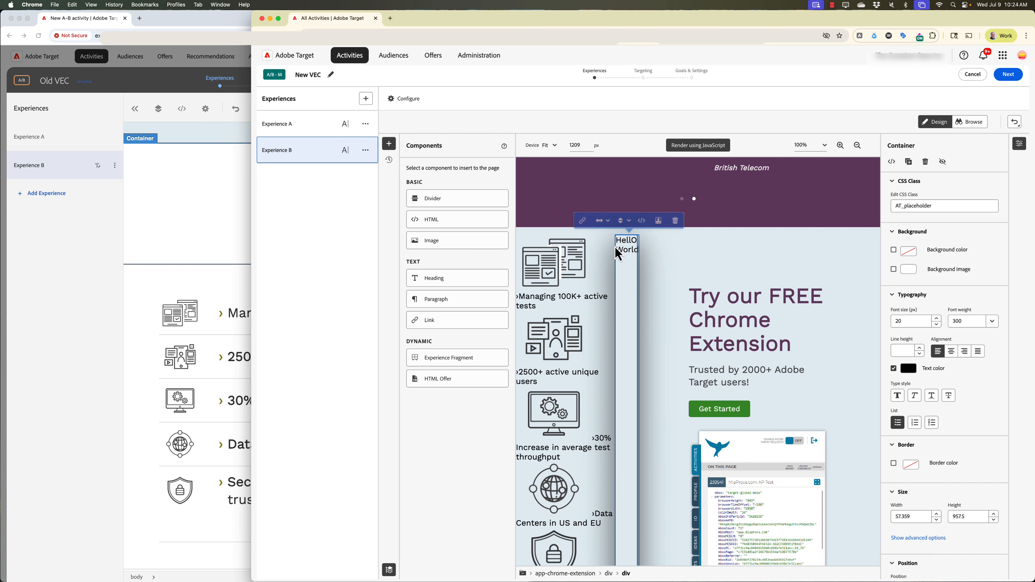
click(641, 247)
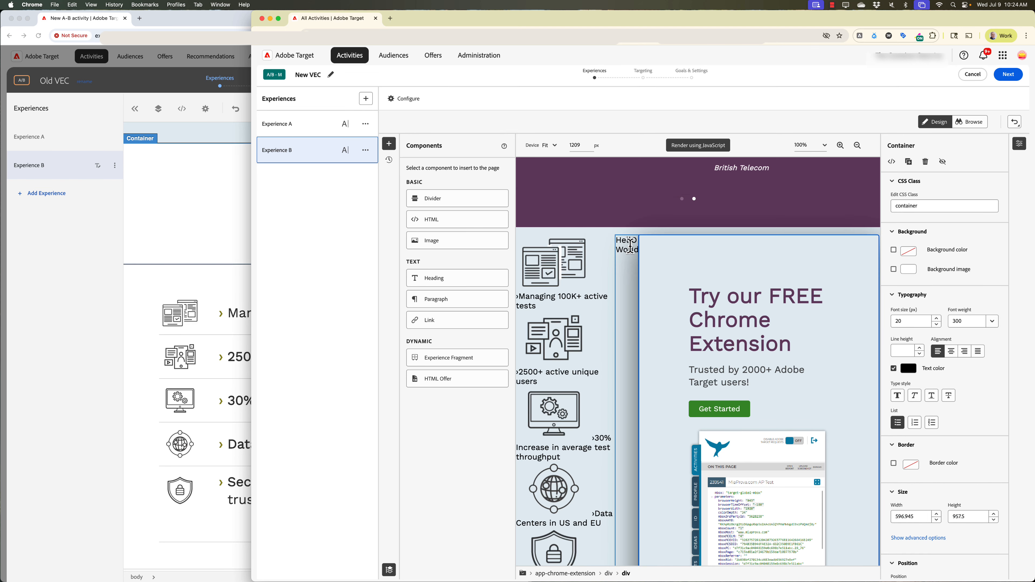
click(607, 243)
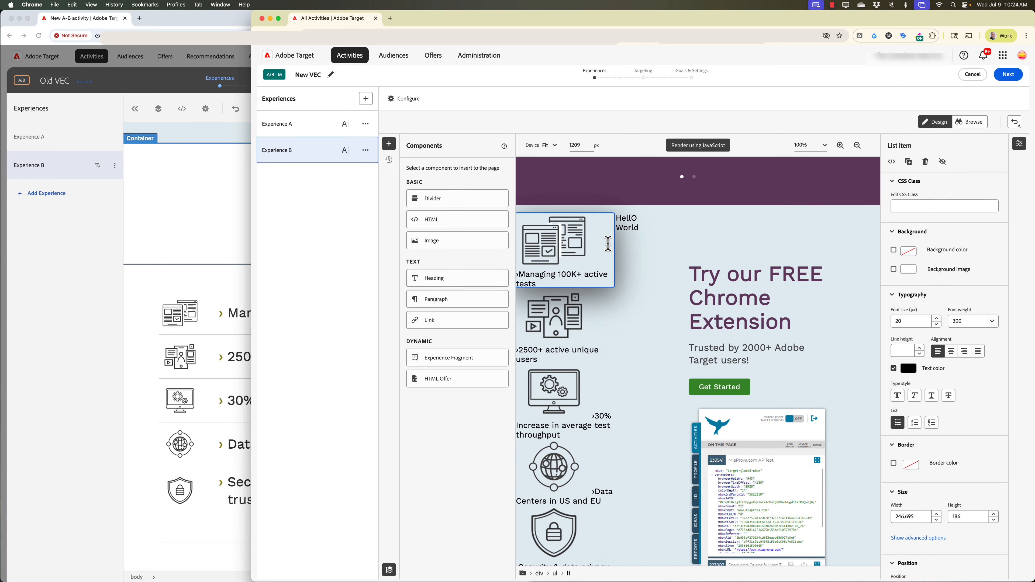
click(626, 234)
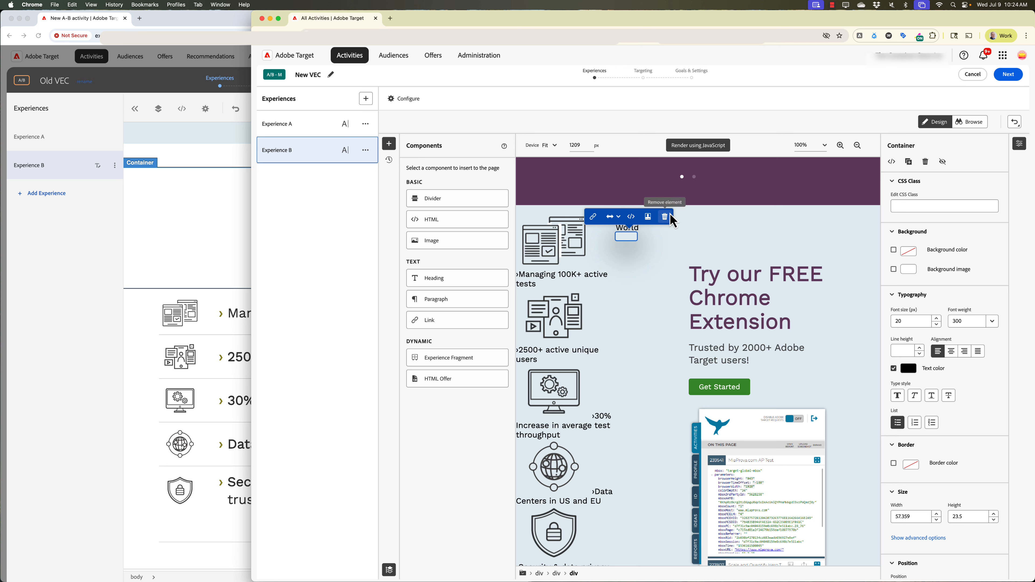
click(667, 216)
click(633, 218)
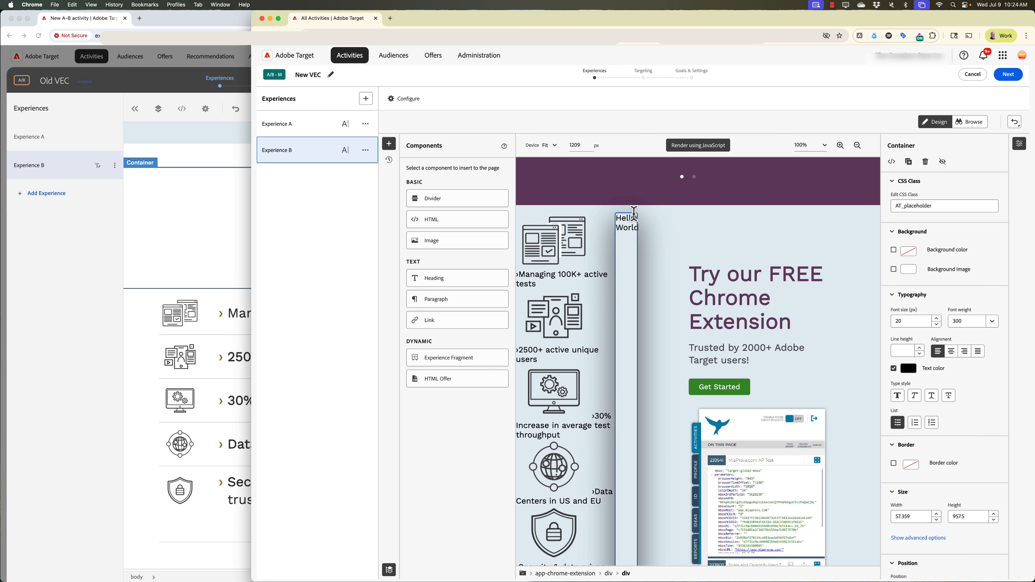
click(676, 199)
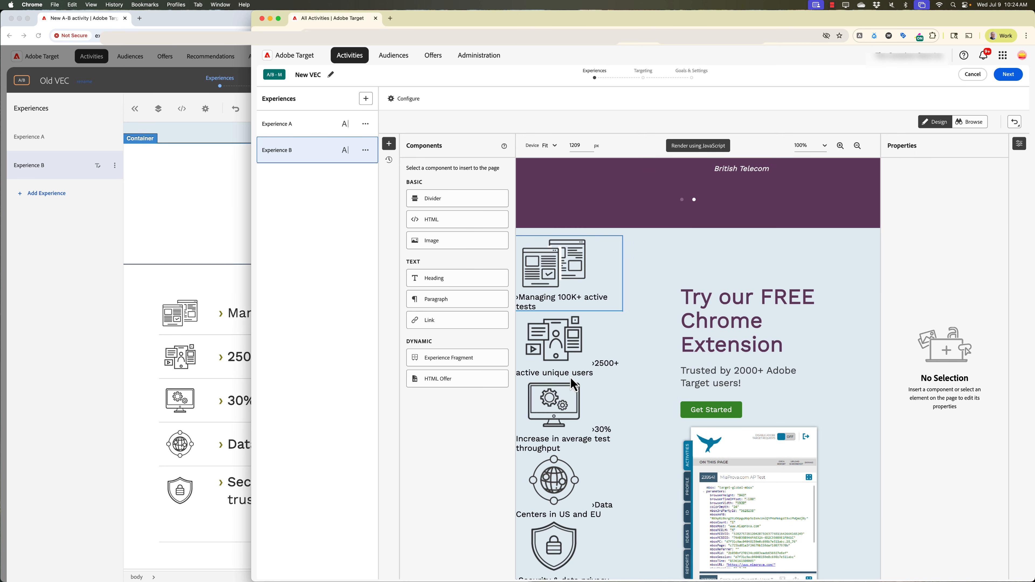
Switch to the Old VEC activity, widen its window and view the edit options of the "Test drive MiaProva!" link
scroll(622, 244, up, 3)
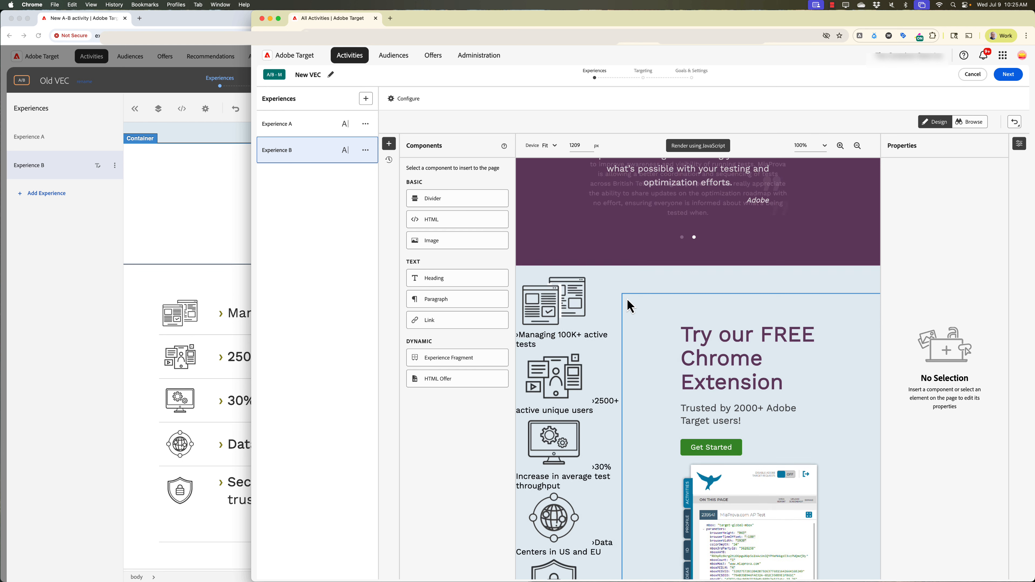
scroll(585, 248, up, 3)
scroll(585, 248, up, 5)
click(184, 18)
drag(535, 285, 608, 285)
click(384, 229)
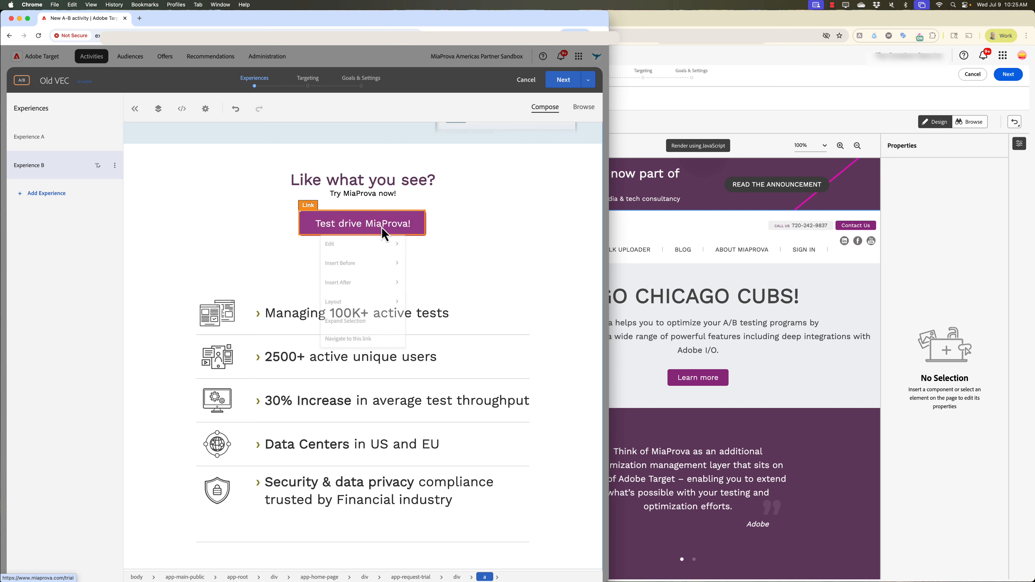
mouse_move(366, 237)
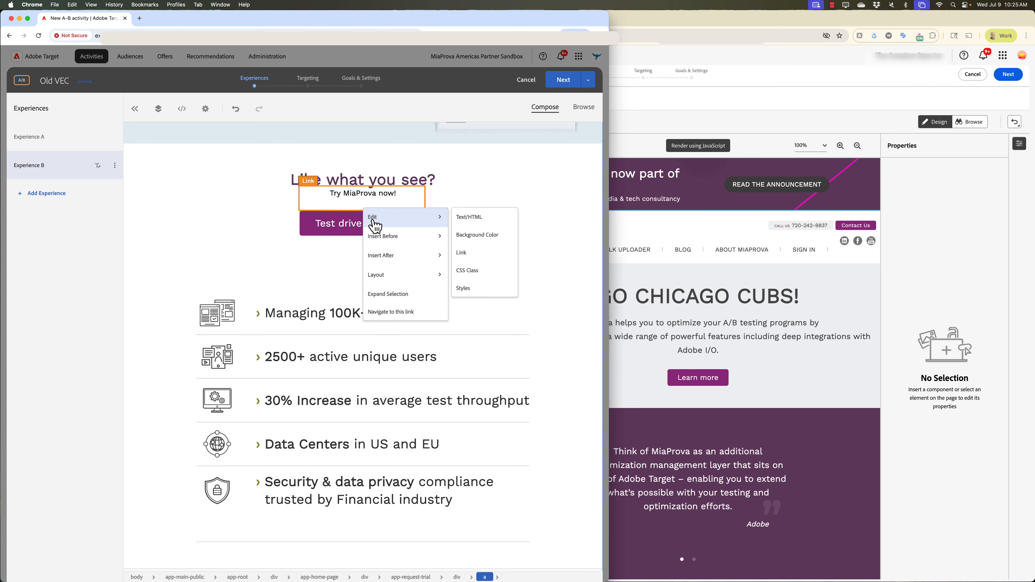
Open Old VEC's list of modifications and inspect the Set HTML action's selector and content without saving changes
click(179, 110)
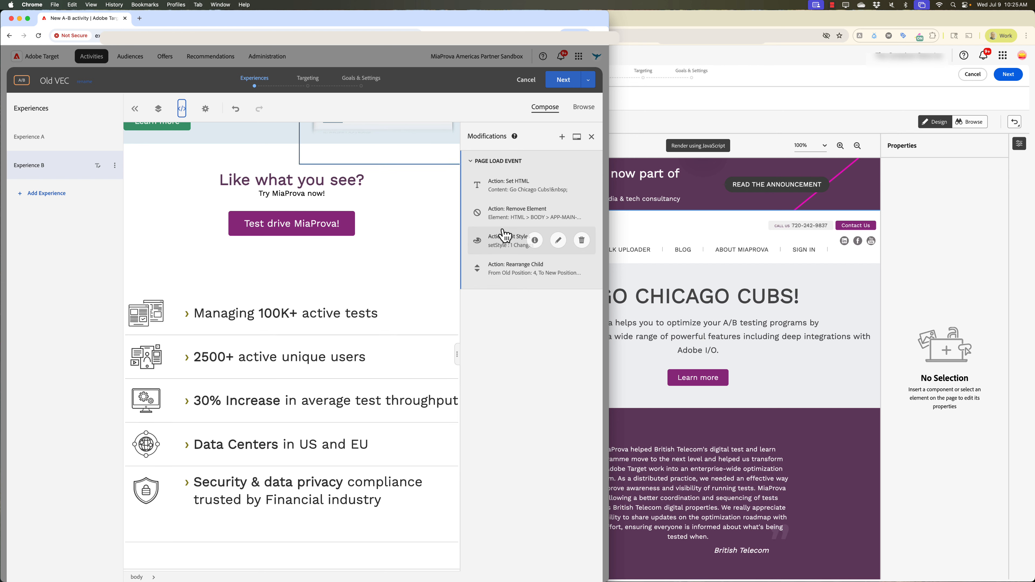
mouse_move(511, 193)
click(964, 303)
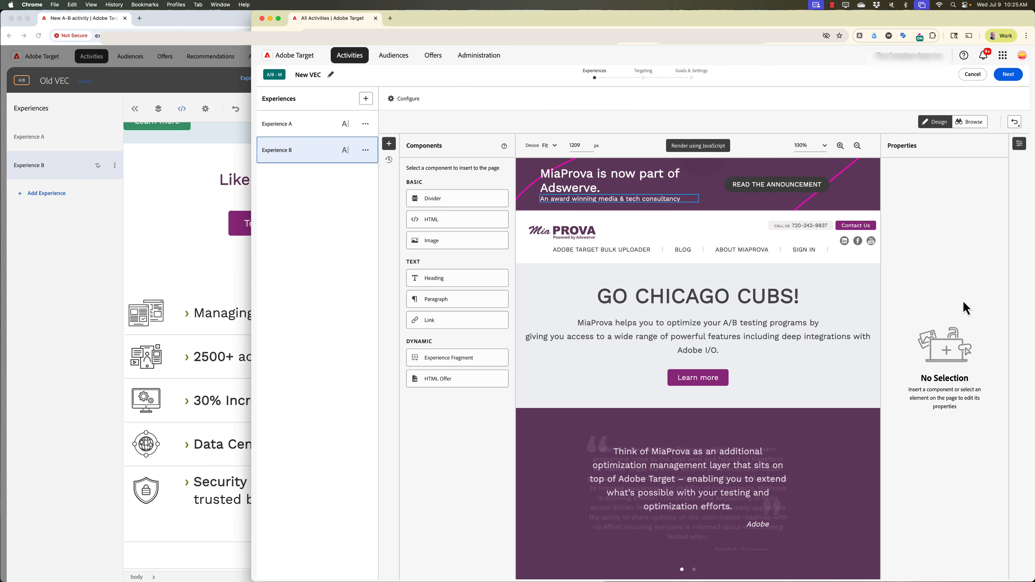
click(142, 182)
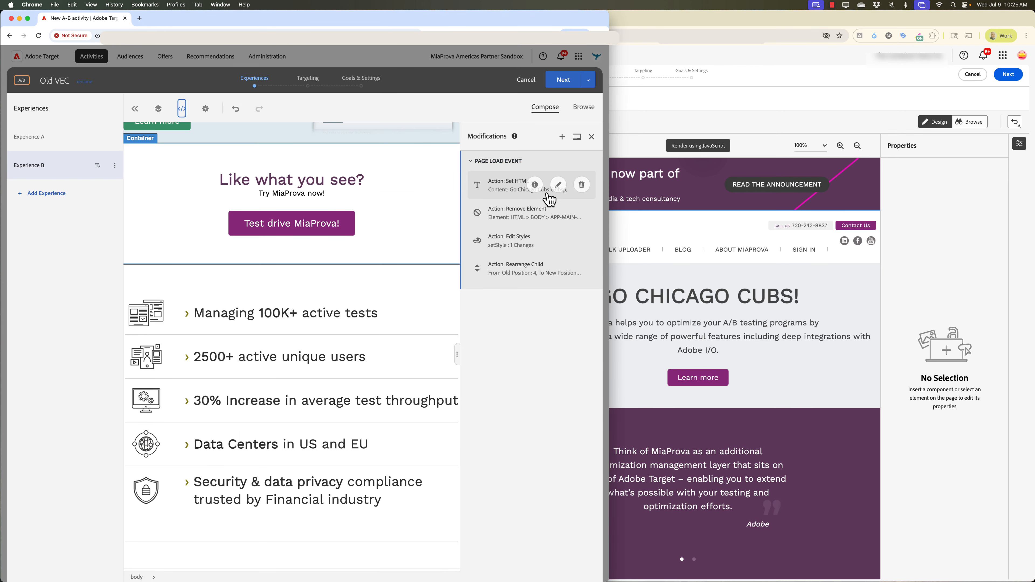
click(557, 186)
click(516, 286)
drag(541, 221, 598, 224)
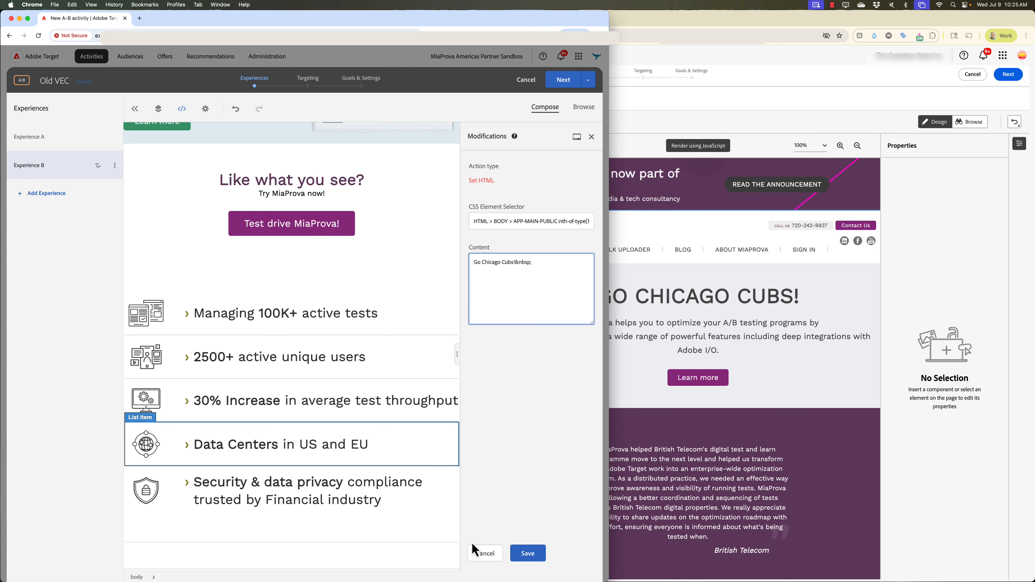
click(484, 554)
Switch to the New VEC activity and display the modifications made to Experience B
click(619, 179)
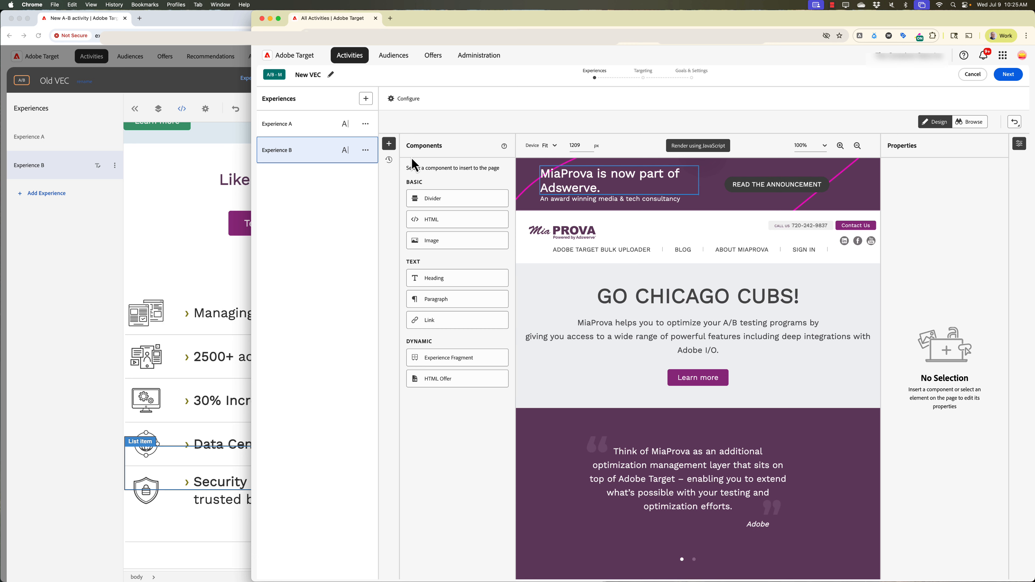
click(388, 161)
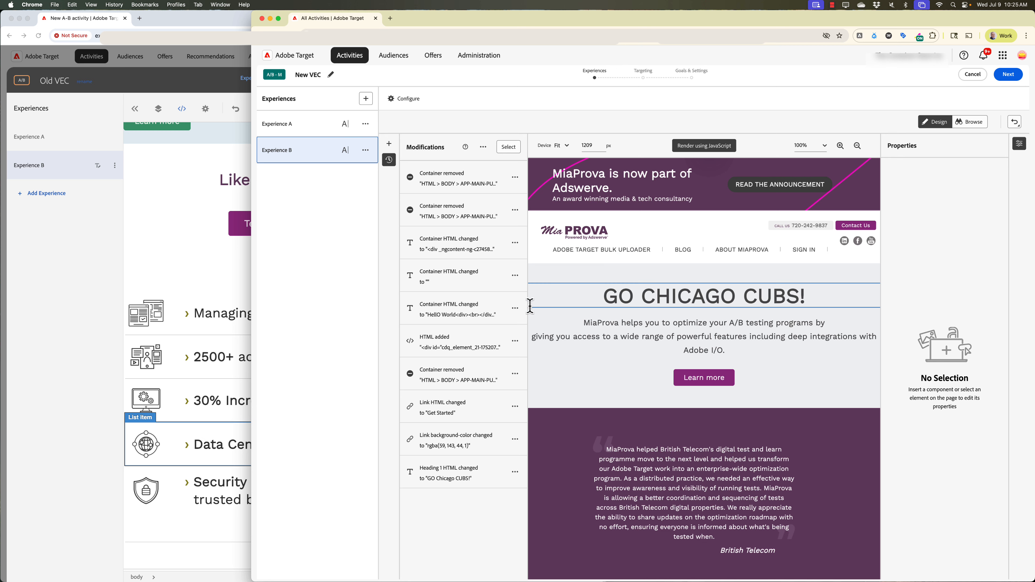
Locate the "HellO World" container modification on the New VEC page and open the MiaProva website in a new tab
click(519, 310)
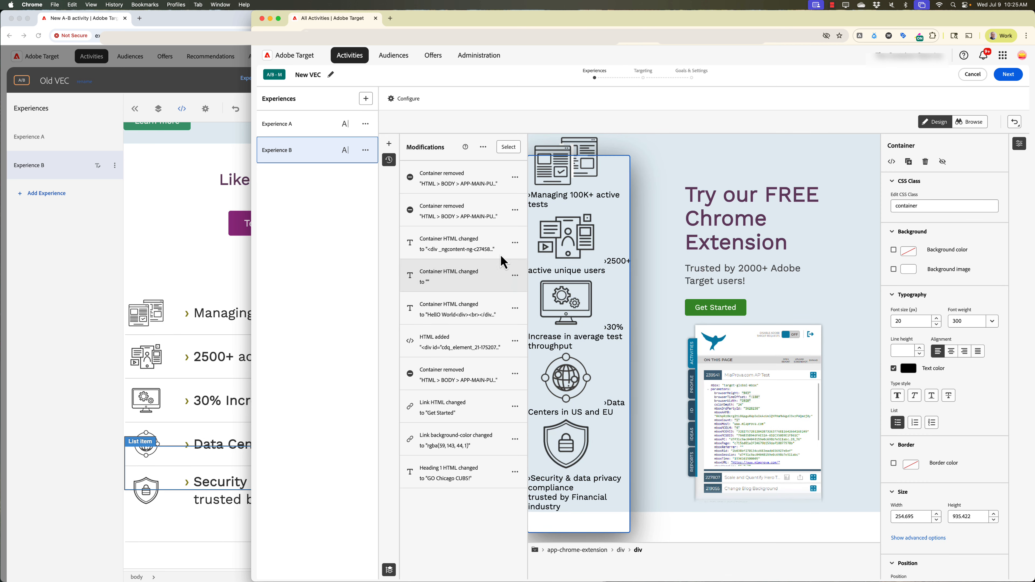
key(super+t)
text(miap)
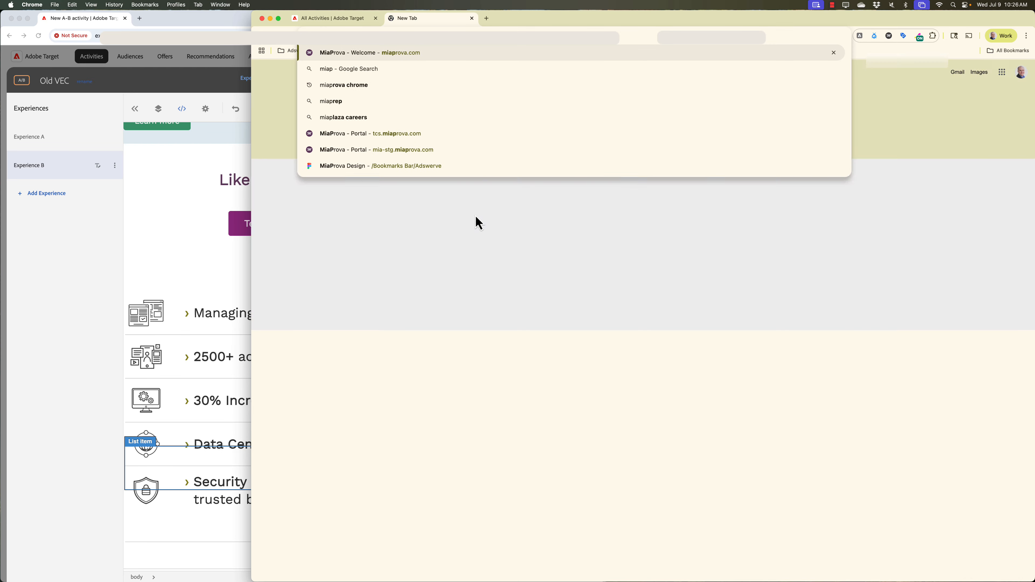
key(Return)
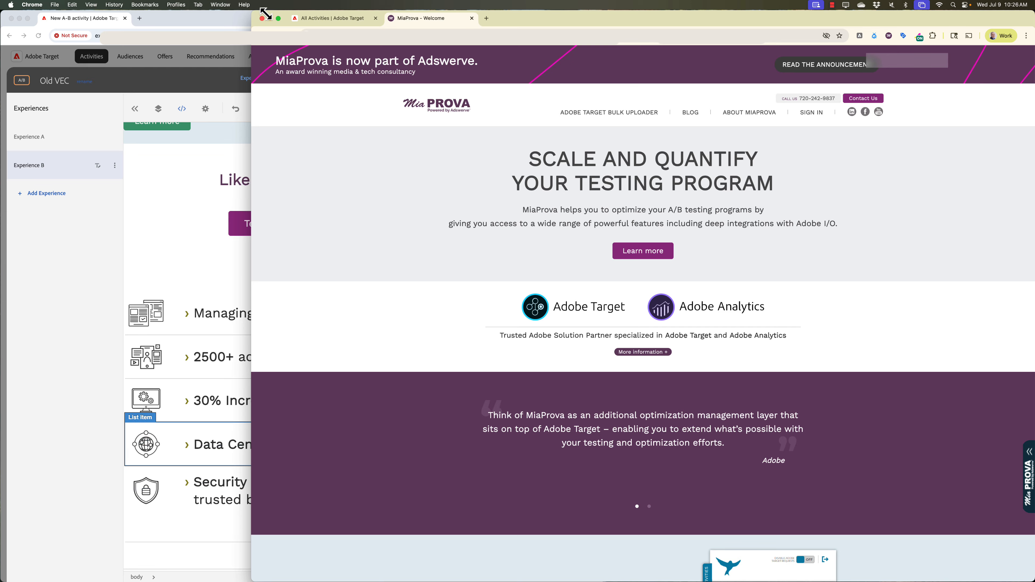
Shrink and reposition the browser window, and expand the MiaProva extension panel on the website
drag(252, 11, 313, 14)
drag(586, 27, 556, 22)
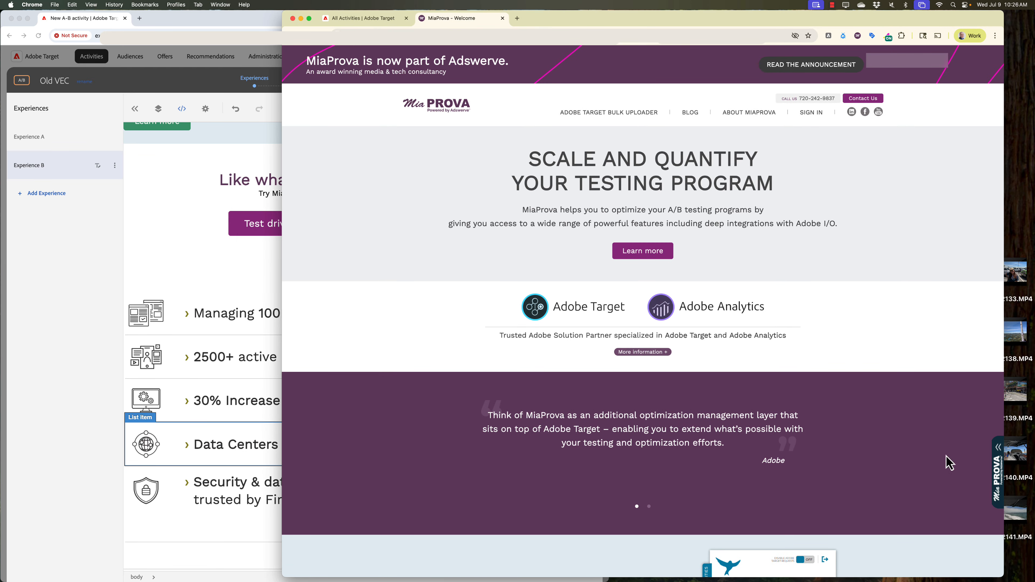
click(1010, 475)
drag(931, 23, 955, 23)
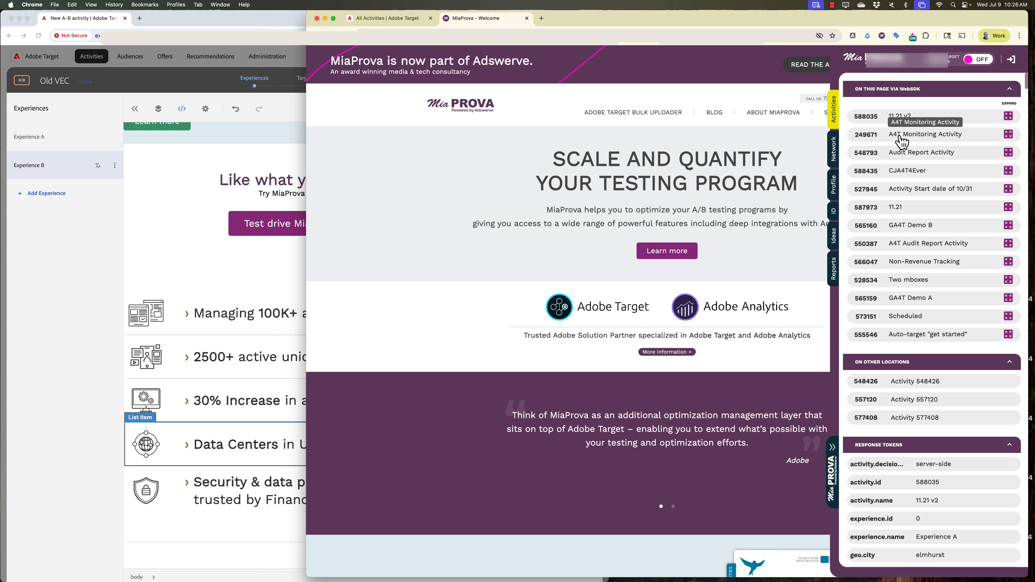
Inspect the delivery details of the CJA4T4Ever and Non-Revenue Tracking activities, collapsing each one after viewing
click(902, 173)
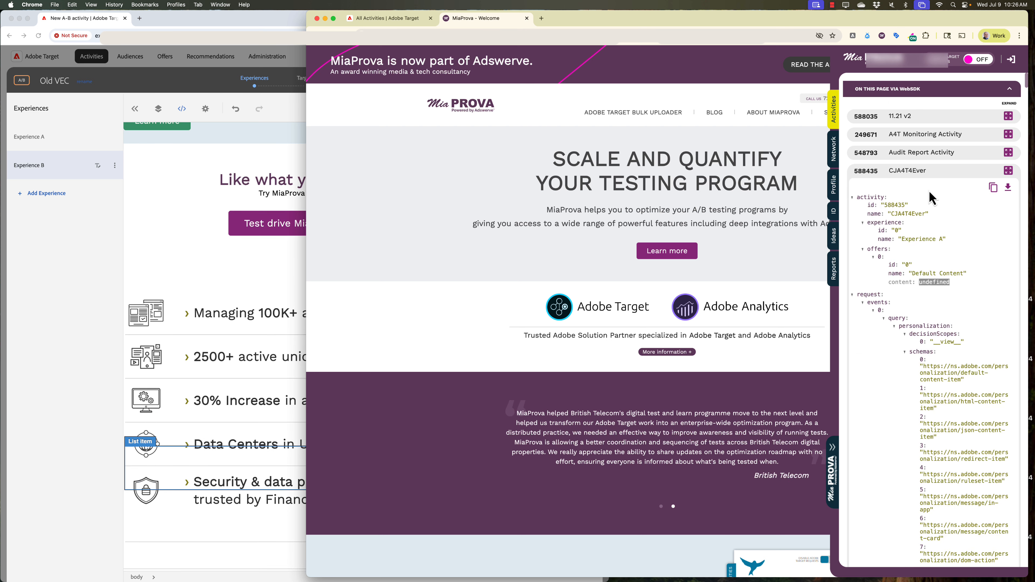
click(928, 171)
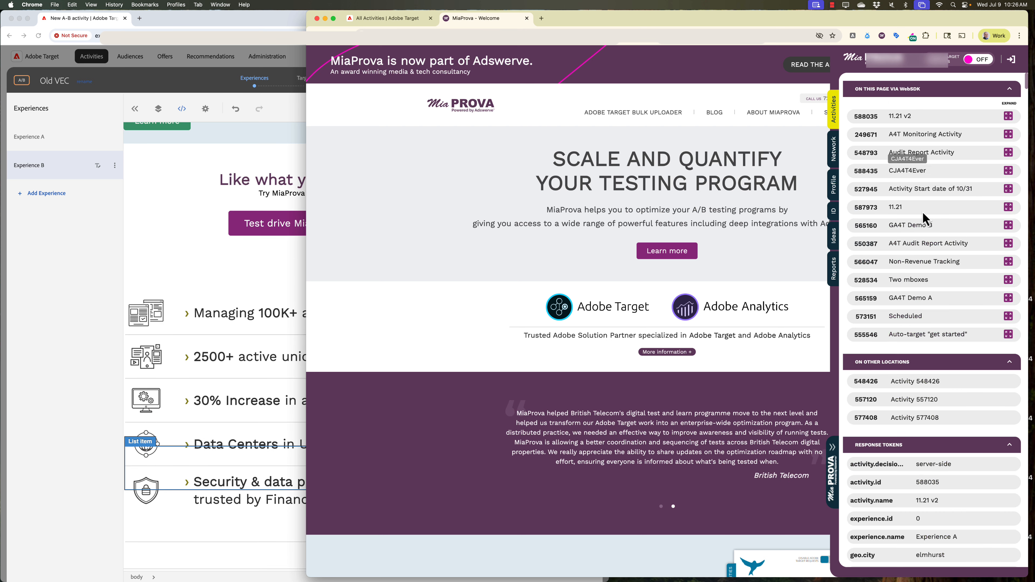
click(914, 262)
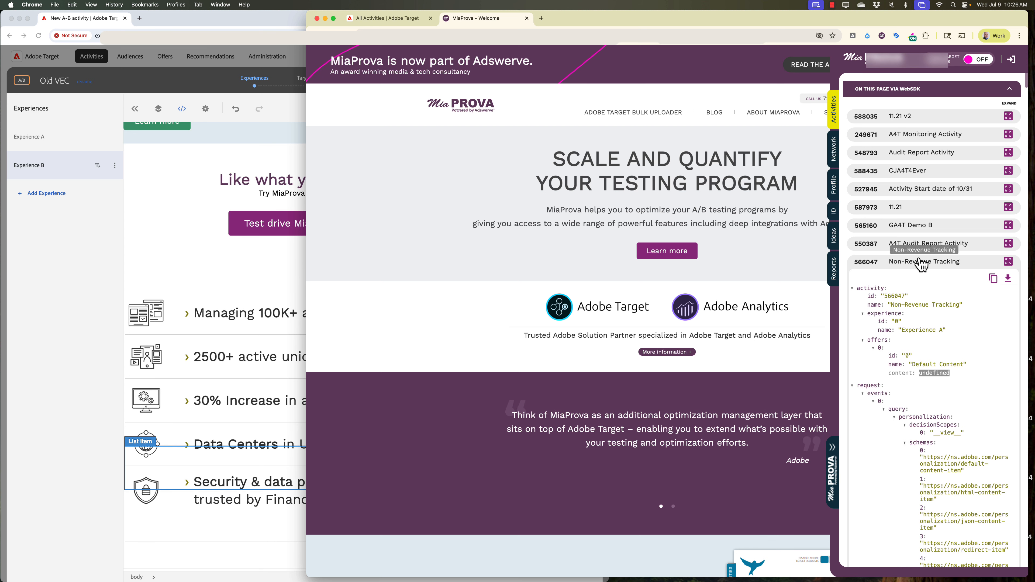
click(918, 261)
Return to the New VEC activity and compare Experience B's modifications with the Old VEC modifications list
click(397, 23)
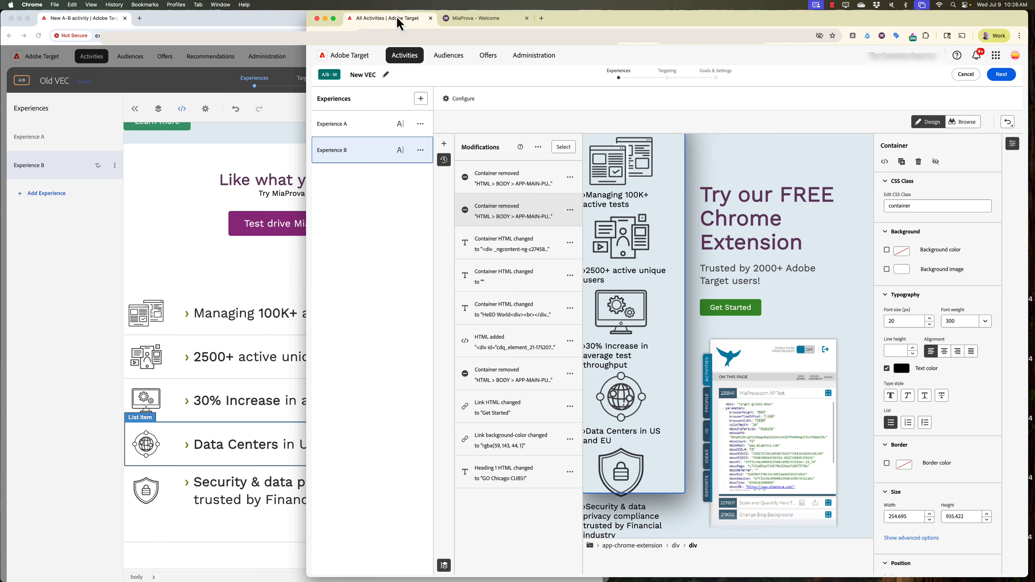
click(207, 241)
click(733, 244)
scroll(725, 285, up, 15)
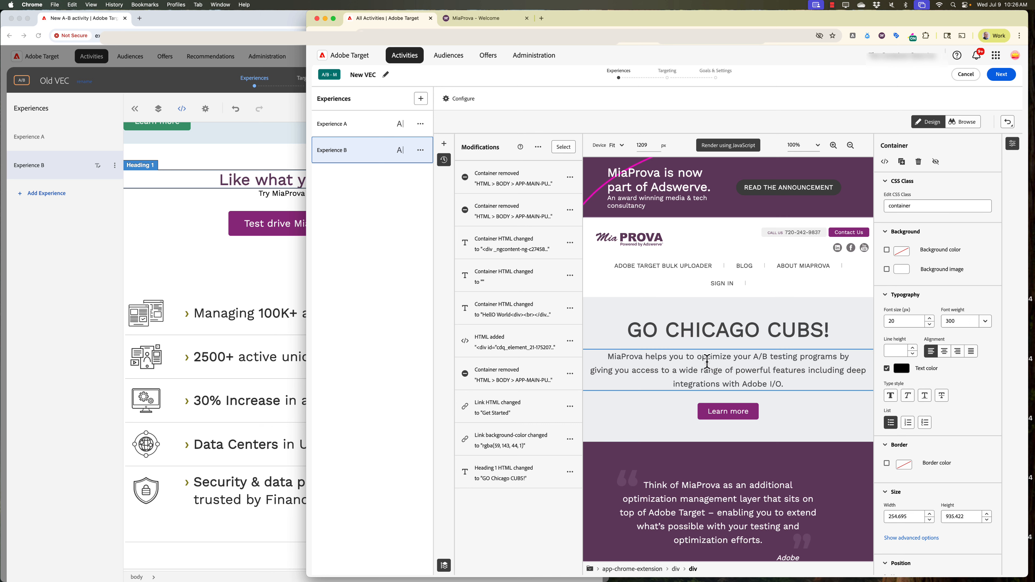
scroll(707, 359, down, 1)
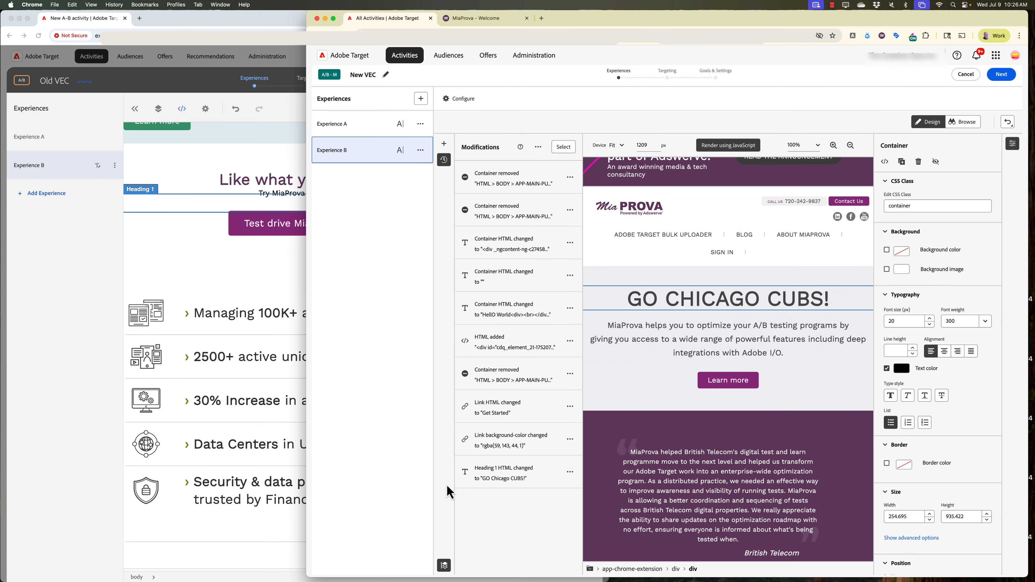
click(265, 290)
mouse_move(527, 187)
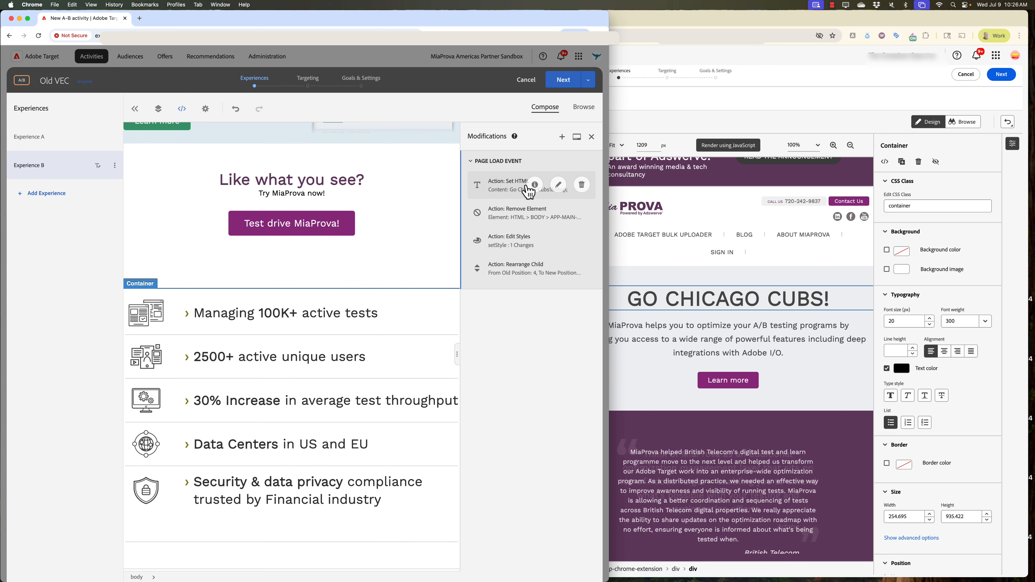
click(717, 122)
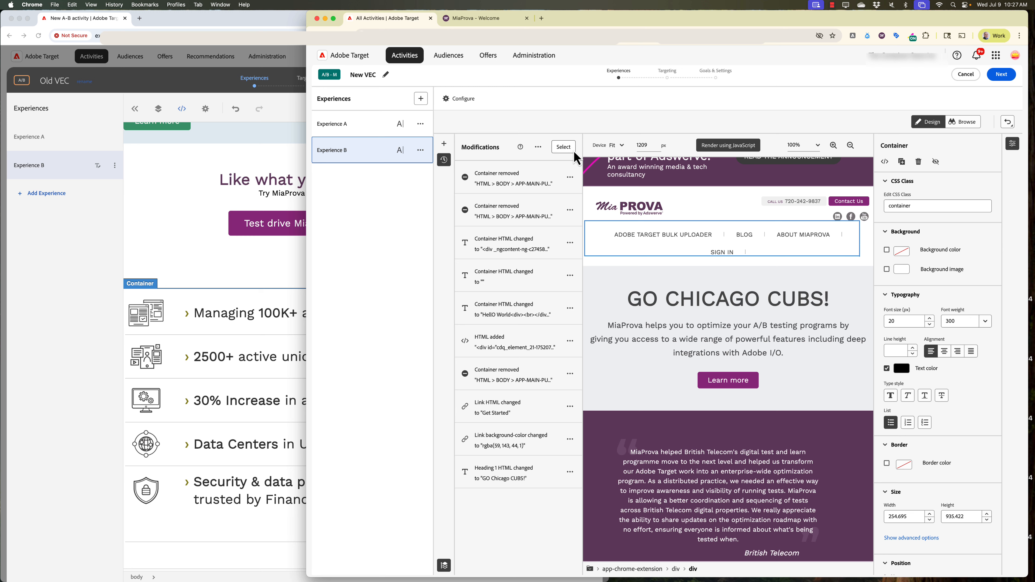
click(550, 580)
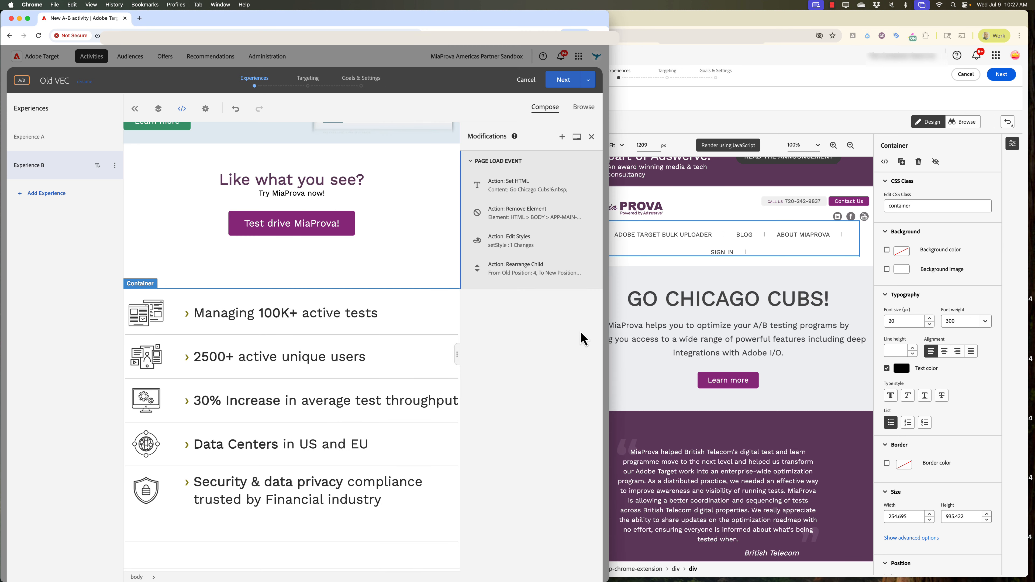
click(648, 130)
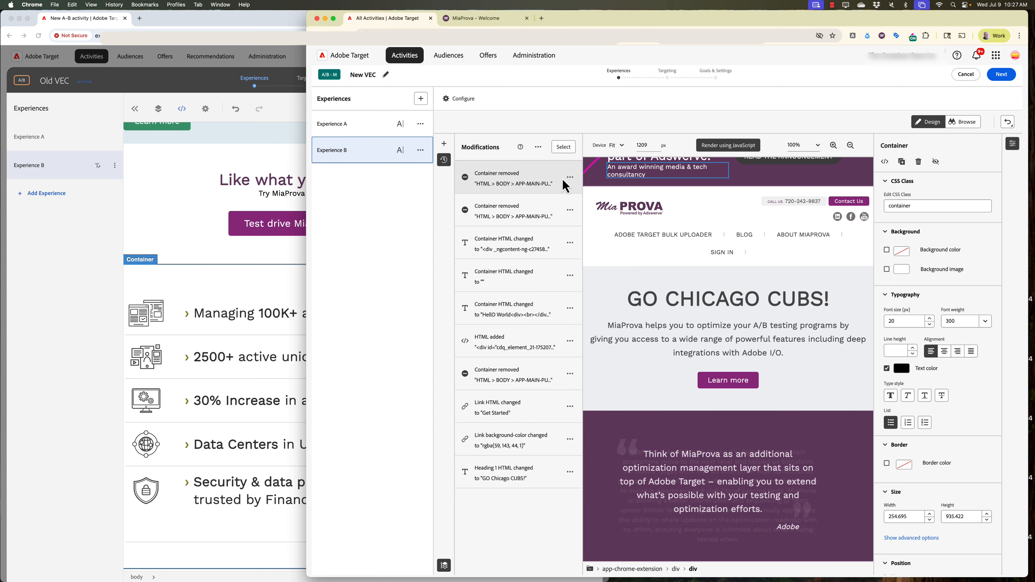
View the multi-select mode of New VEC's modifications and the insertable components, and leave selection mode with nothing selected
click(564, 148)
click(443, 143)
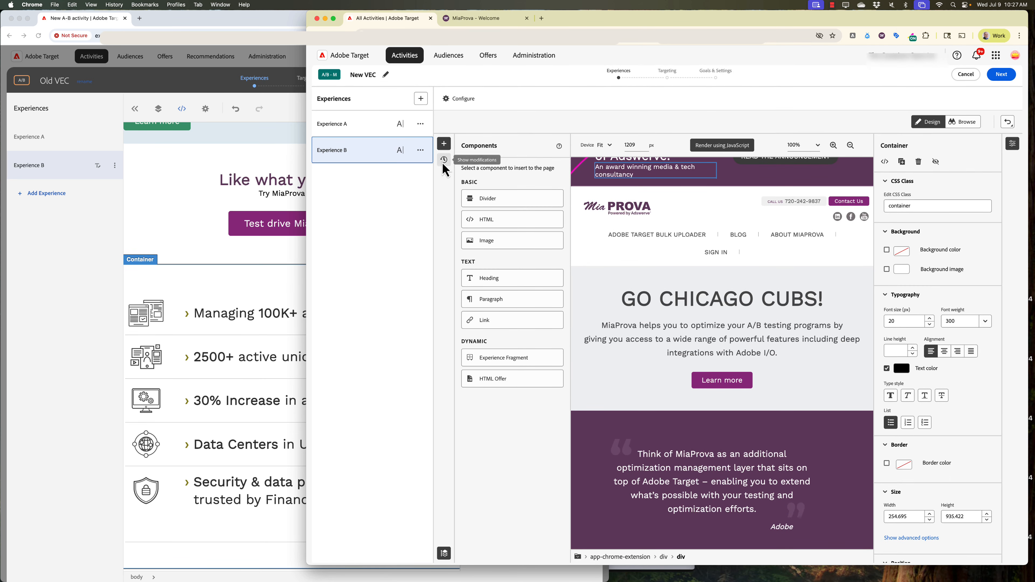
click(443, 160)
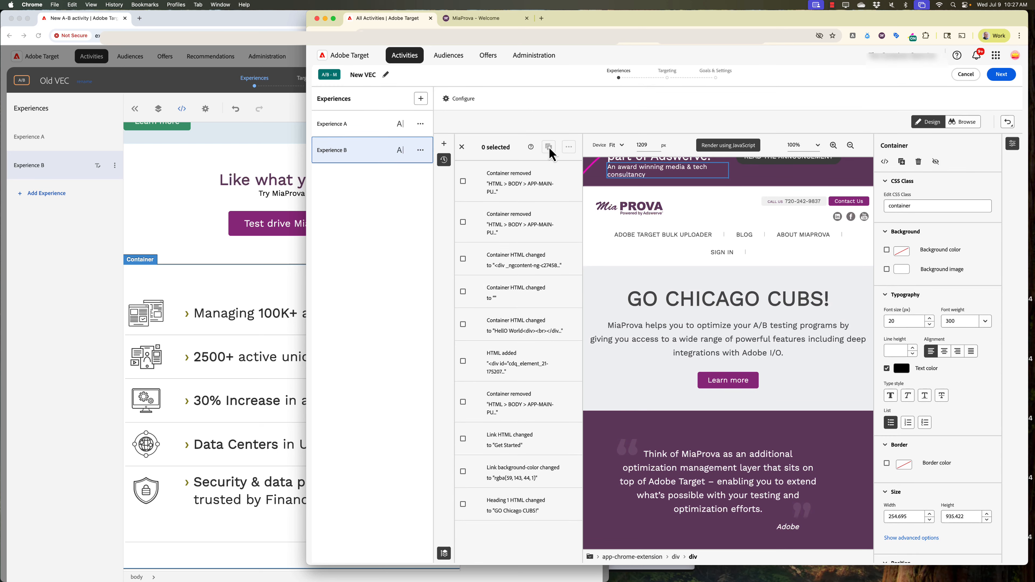
click(657, 323)
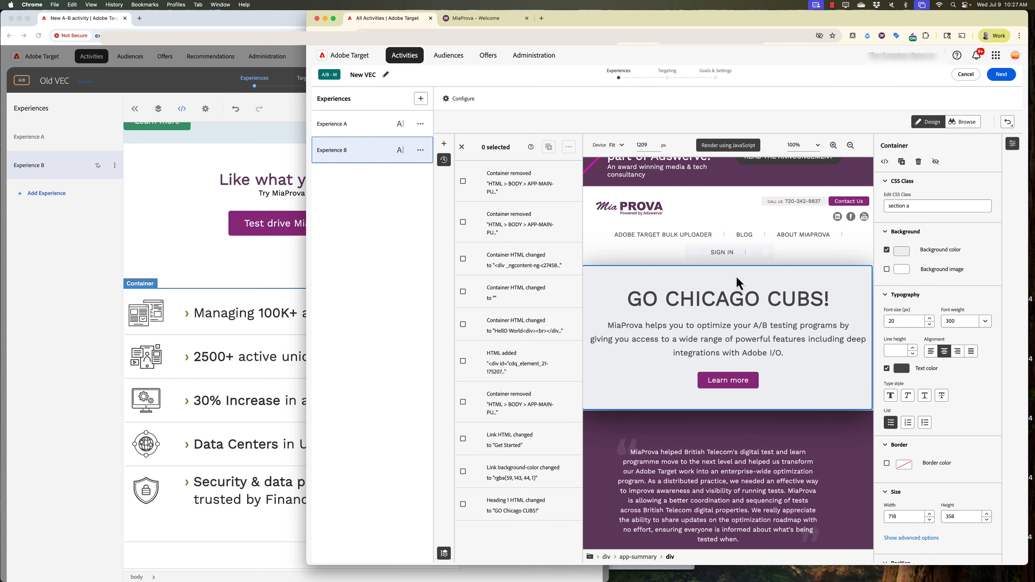
click(774, 134)
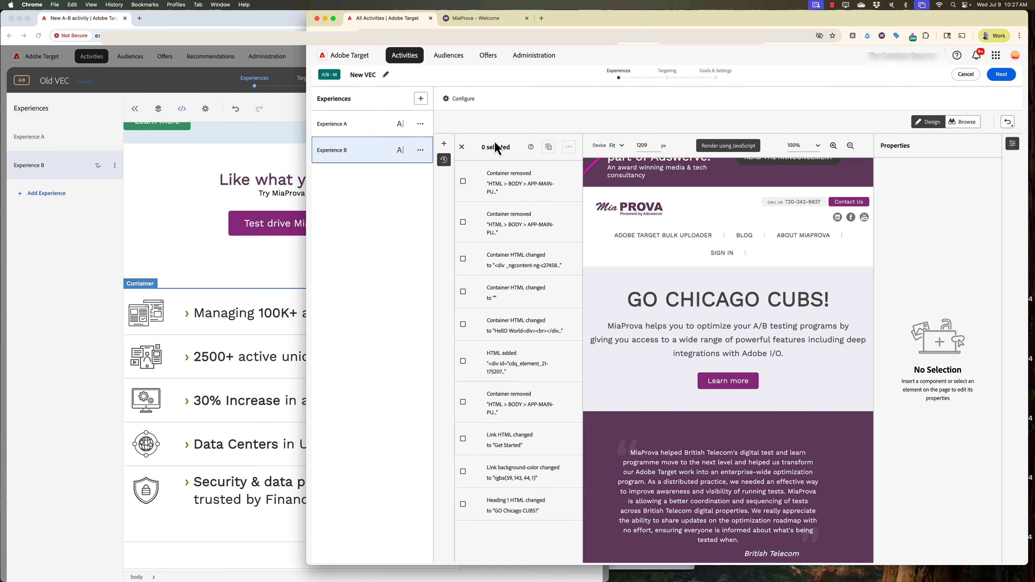
click(462, 147)
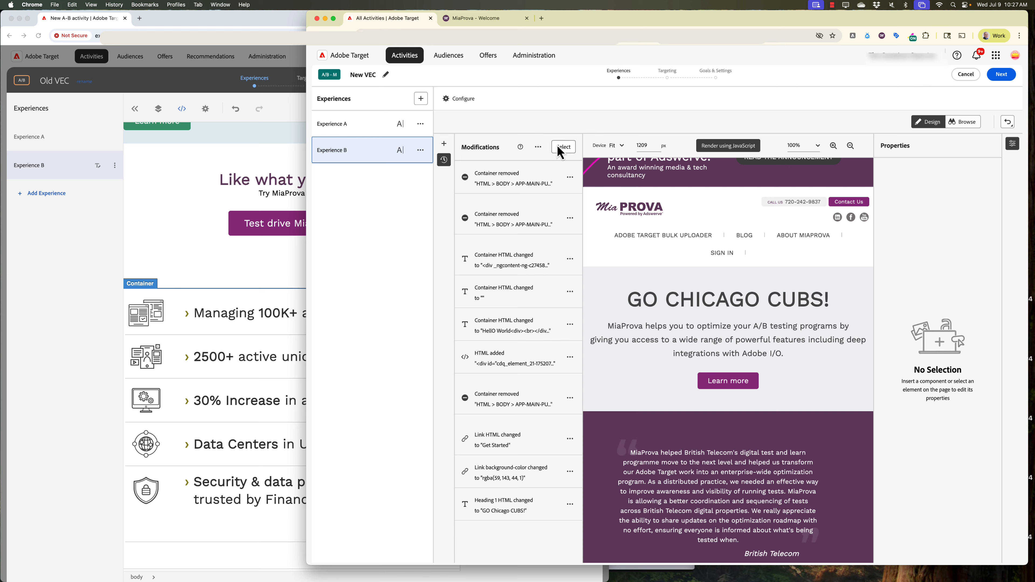
Add a custom code modification to Experience B's head section containing "<script> console.log('hello world');</script>" and save it
click(538, 148)
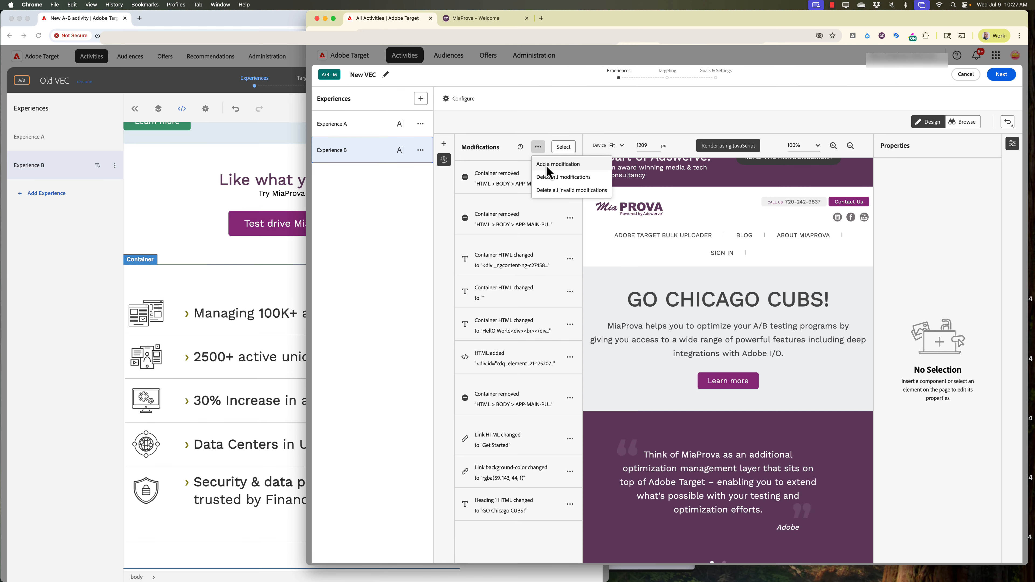
click(545, 164)
click(568, 184)
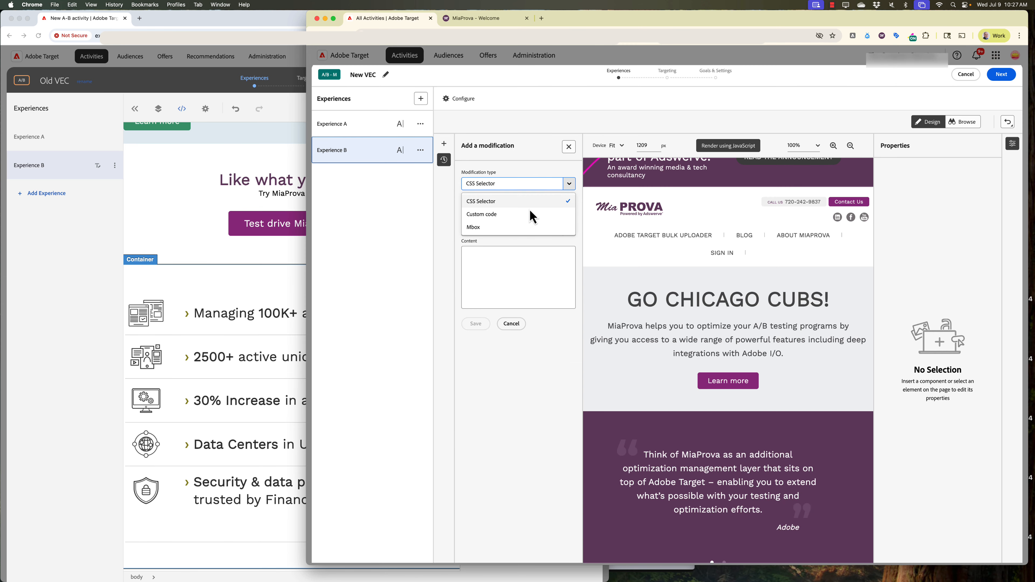
click(523, 216)
click(509, 267)
text(<script> console.log('hello world');</srip)
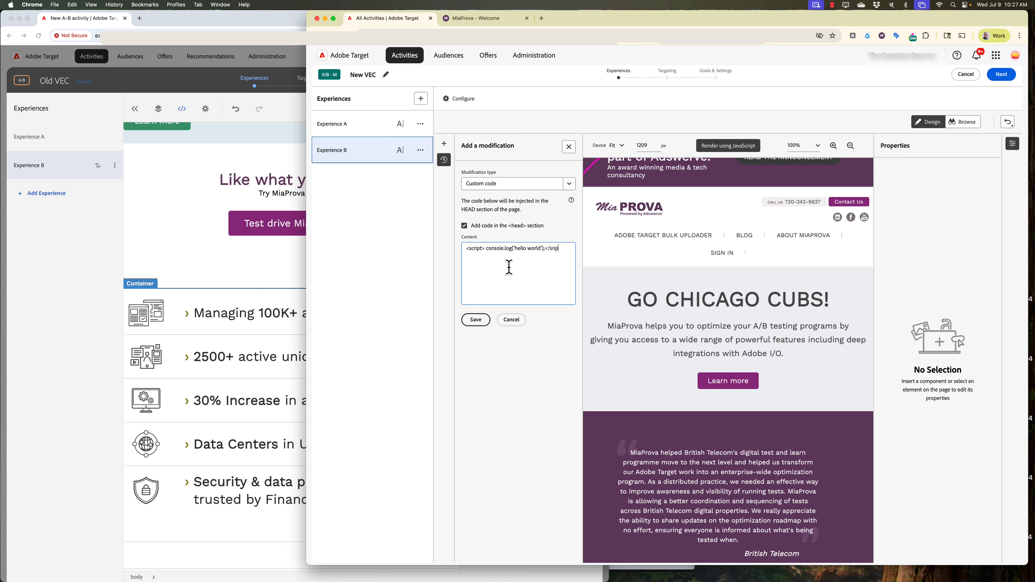
text(rip)
key(BackSpace)
key(BackSpace)
key(BackSpace)
text(cript>)
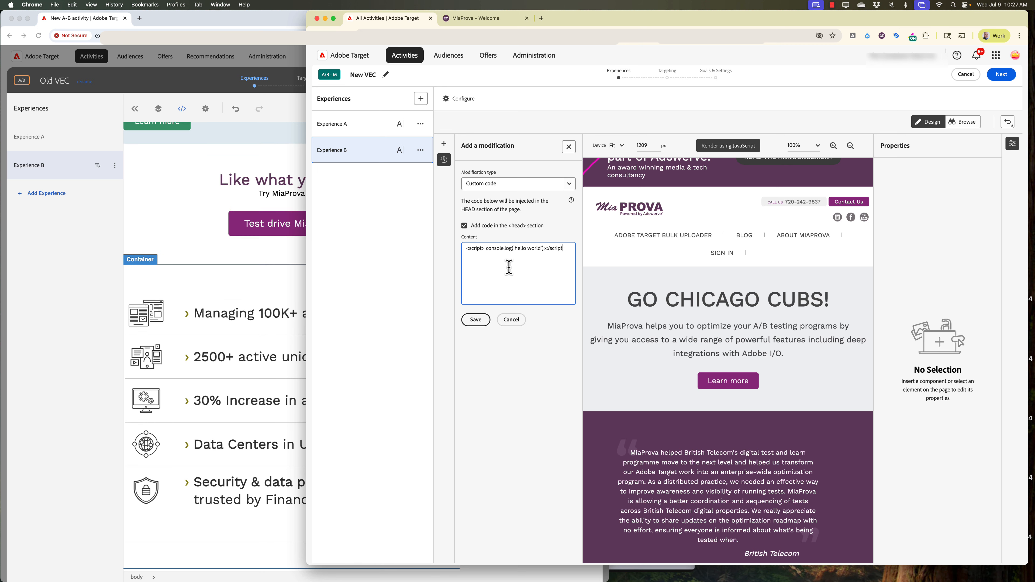
click(477, 319)
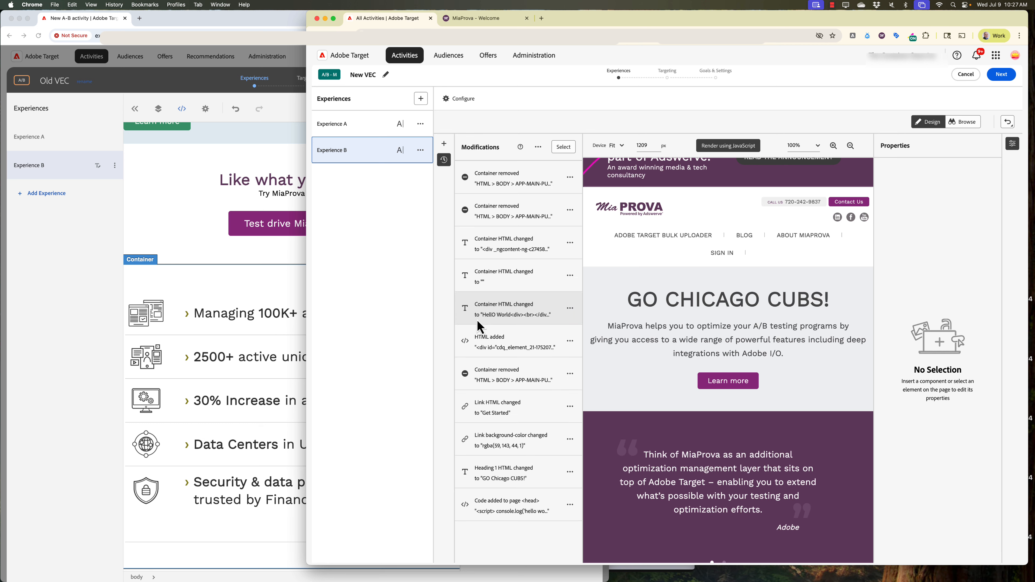
Hide and redisplay the modifications list, and view the head code modification's edit form without saving changes
click(443, 159)
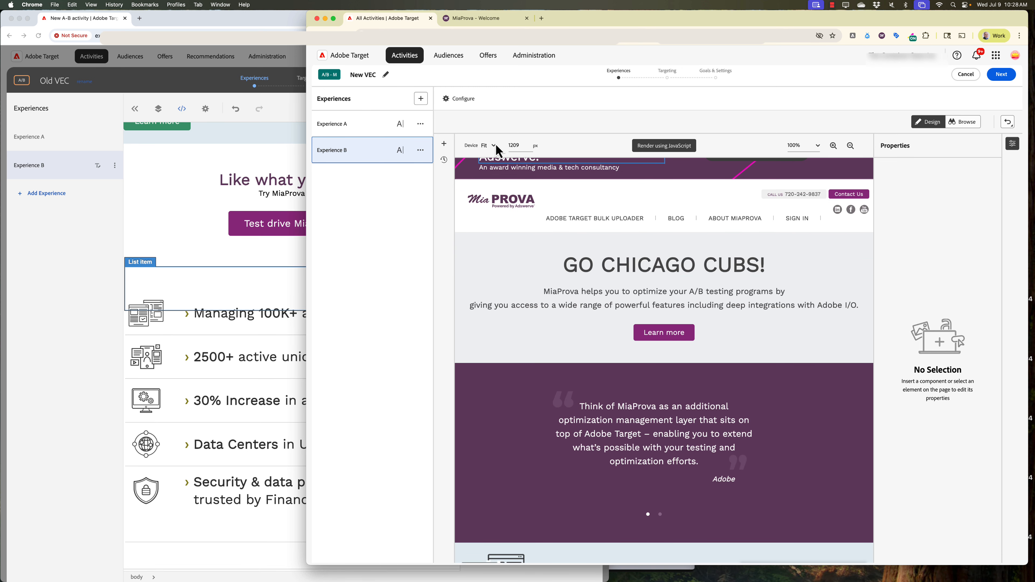
click(444, 159)
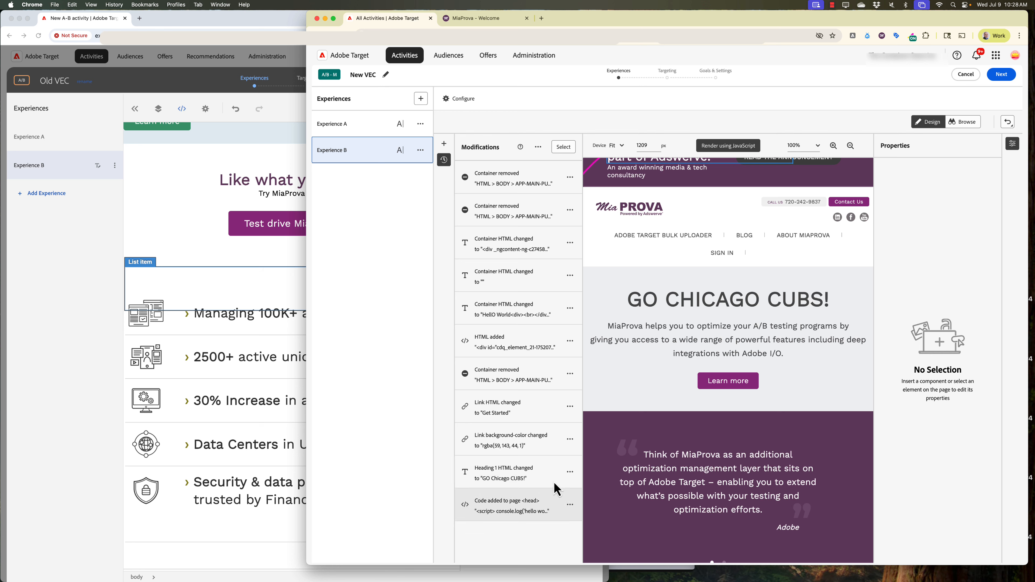
click(570, 505)
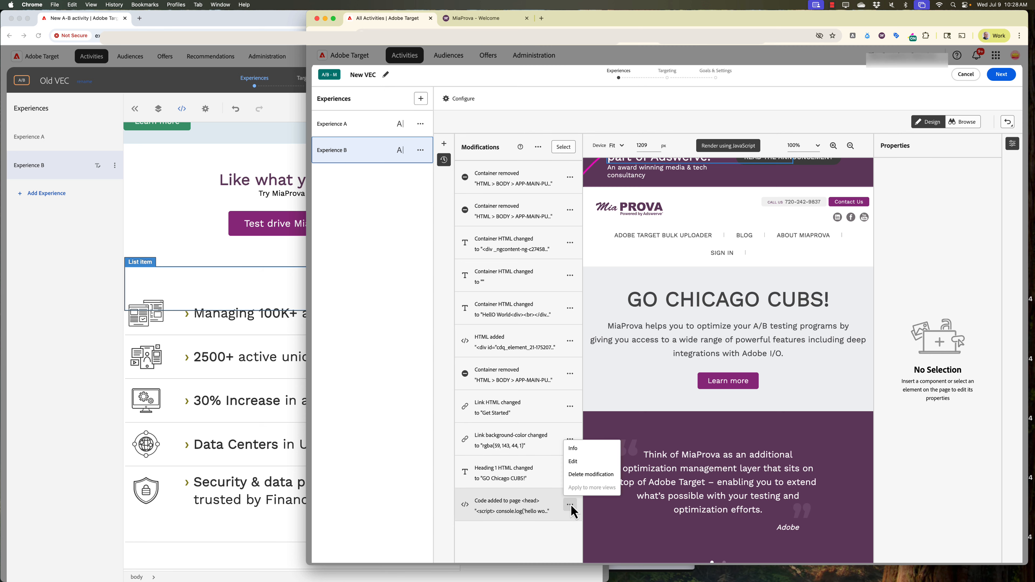
click(584, 462)
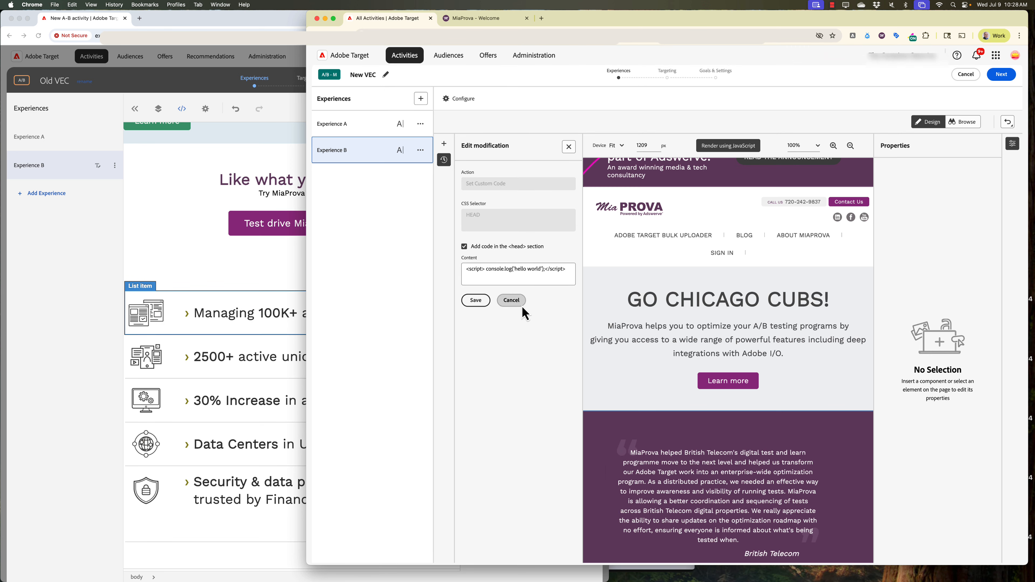
click(514, 301)
click(212, 175)
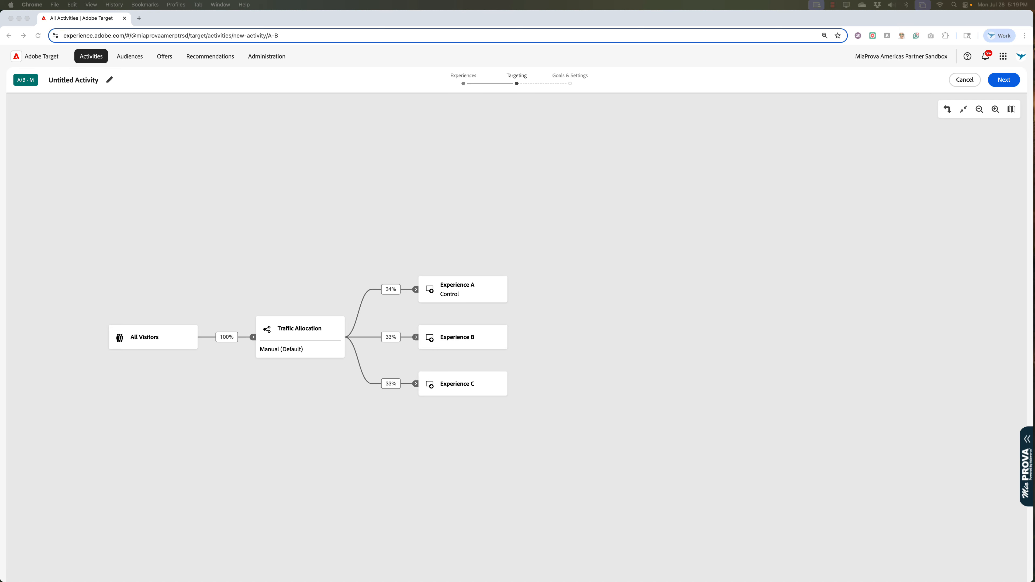
click(993, 19)
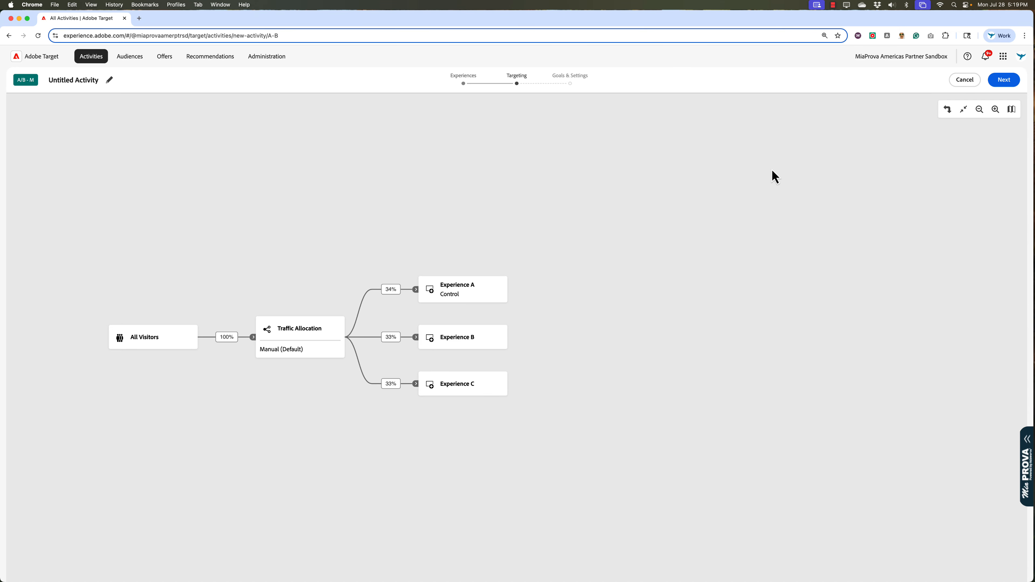